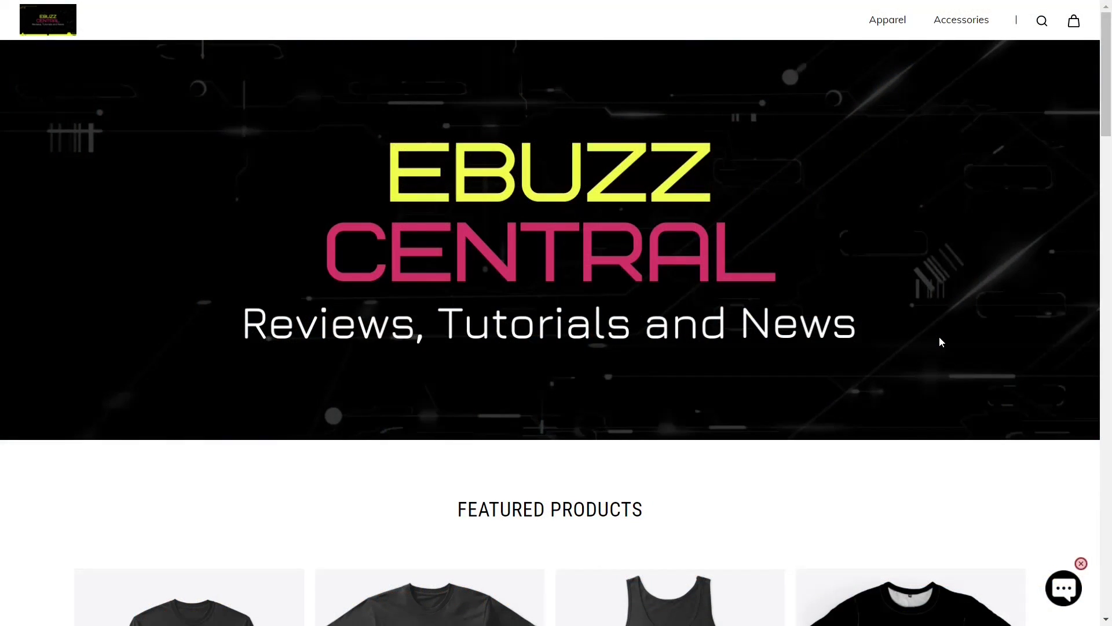
Scroll up and down through the StormFish OS SourceForge project page.
{"action": "scroll", "coordinate": [857, 295], "scroll_direction": "down", "scroll_amount": 10}
{"action": "scroll", "coordinate": [831, 297], "scroll_direction": "down", "scroll_amount": 20}
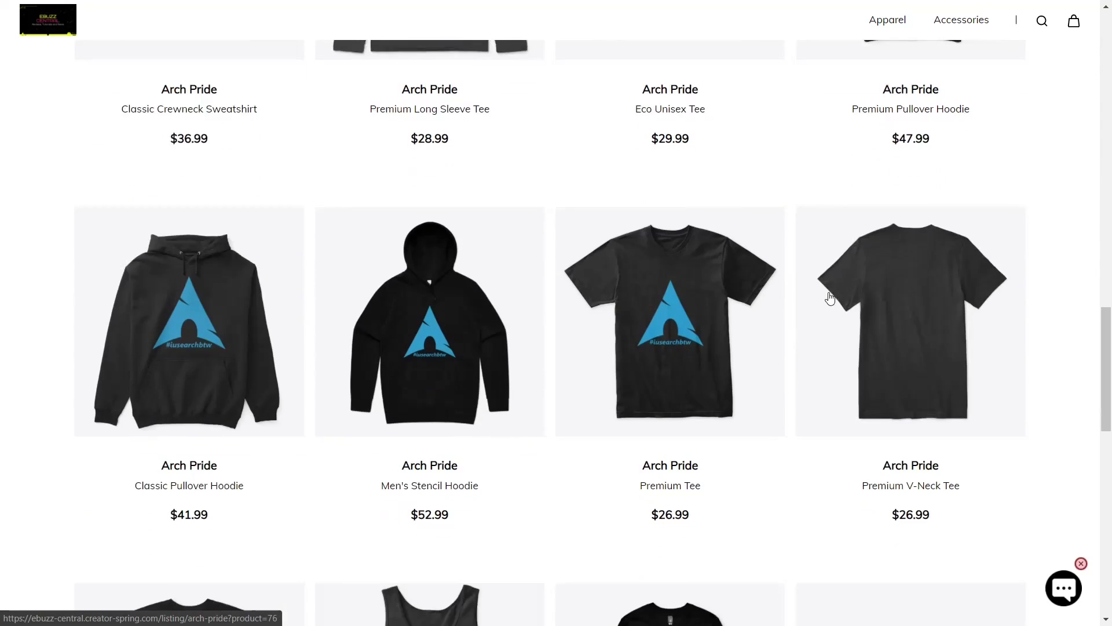
{"action": "scroll", "coordinate": [824, 298], "scroll_direction": "up", "scroll_amount": 5}
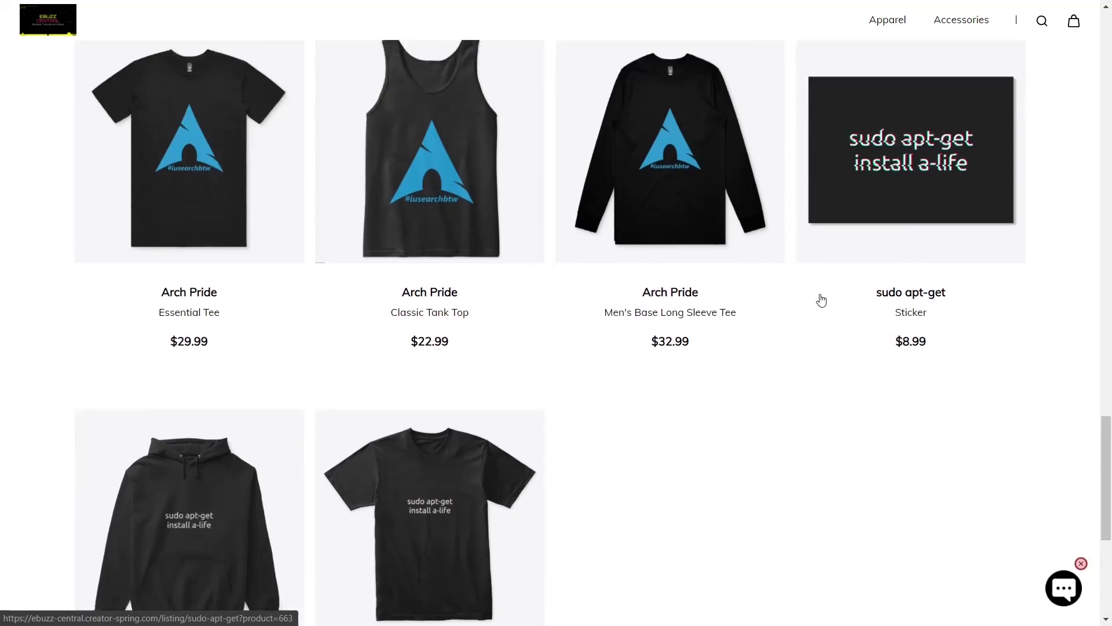
{"action": "scroll", "coordinate": [819, 298], "scroll_direction": "down", "scroll_amount": 6}
{"action": "scroll", "coordinate": [819, 298], "scroll_direction": "up", "scroll_amount": 10}
{"action": "scroll", "coordinate": [818, 299], "scroll_direction": "down", "scroll_amount": 5}
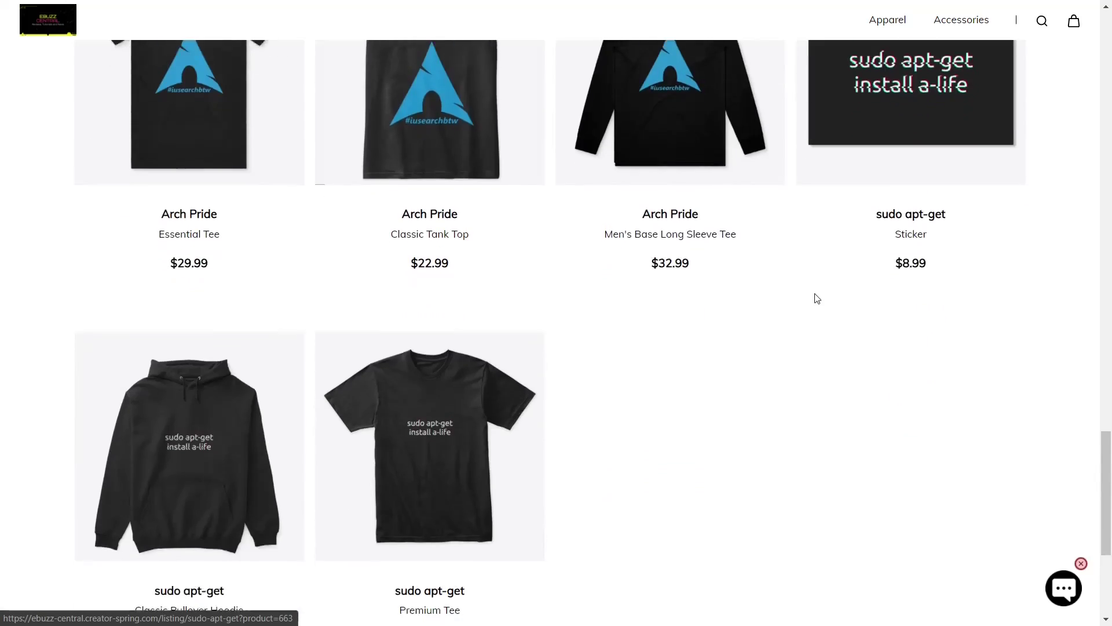
{"action": "scroll", "coordinate": [814, 298], "scroll_direction": "up", "scroll_amount": 10}
{"action": "scroll", "coordinate": [811, 297], "scroll_direction": "up", "scroll_amount": 15}
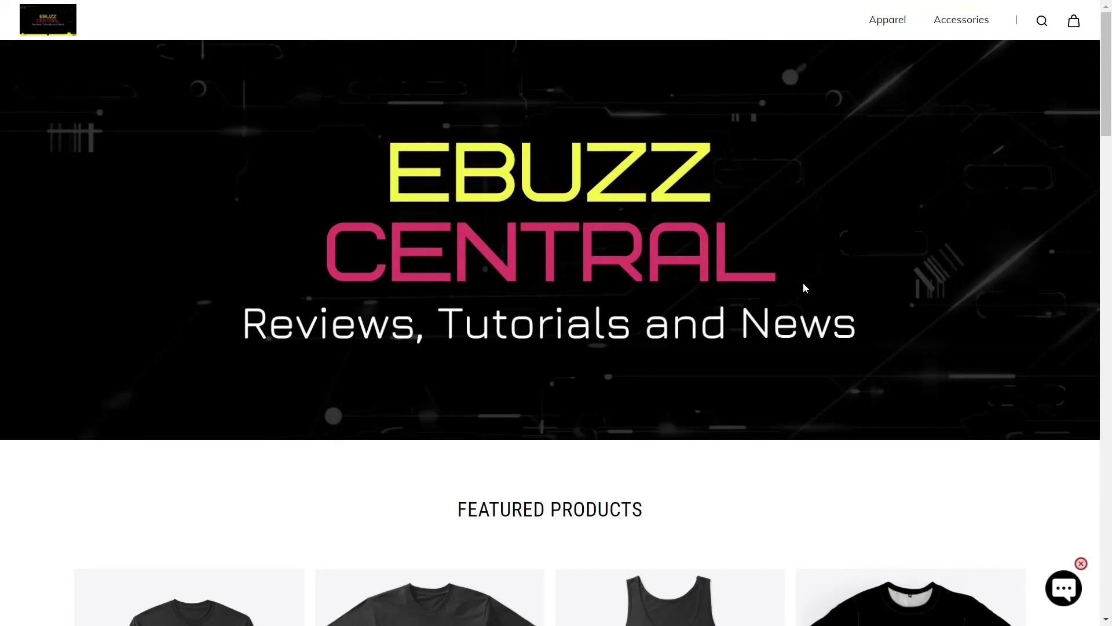
{"action": "scroll", "coordinate": [803, 283], "scroll_direction": "down", "scroll_amount": 2}
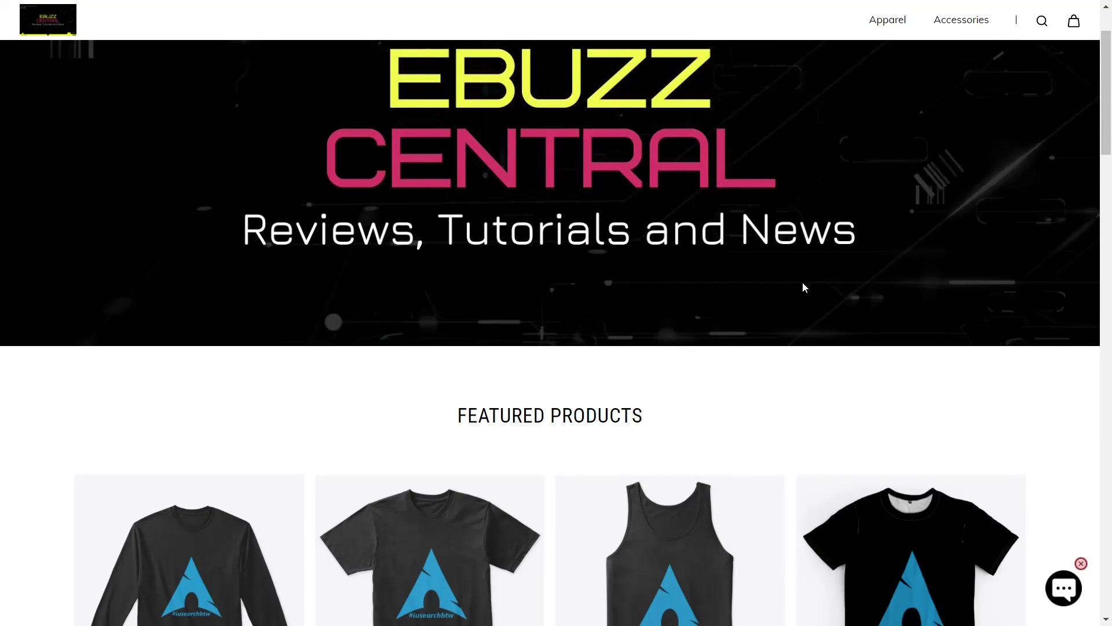
{"action": "scroll", "coordinate": [803, 283], "scroll_direction": "down", "scroll_amount": 5}
{"action": "scroll", "coordinate": [804, 290], "scroll_direction": "down", "scroll_amount": 17}
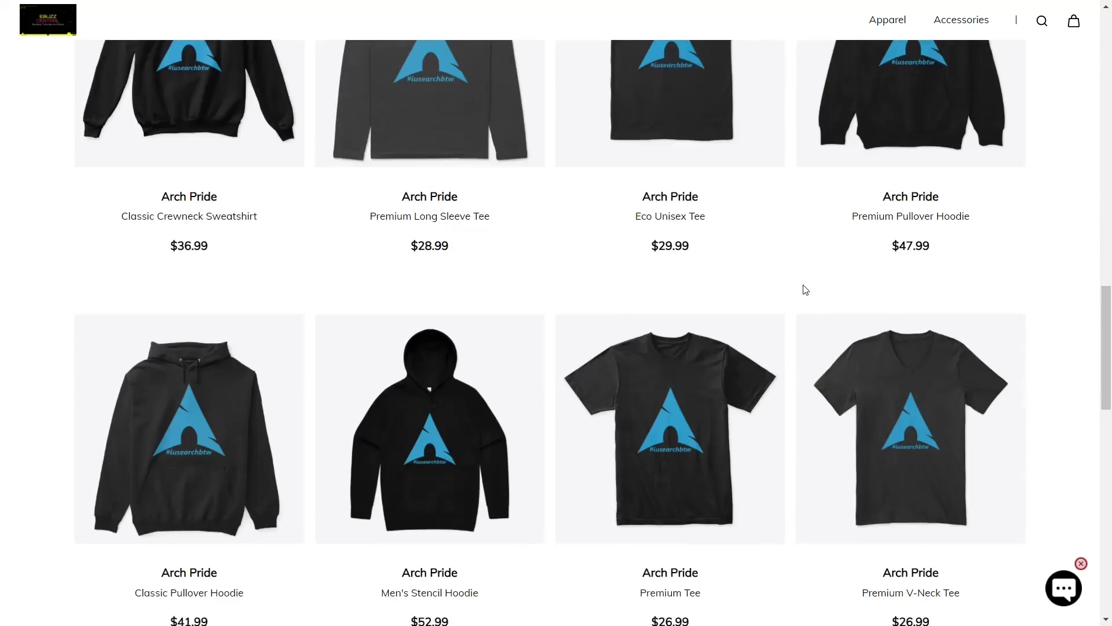
{"action": "scroll", "coordinate": [805, 292], "scroll_direction": "down", "scroll_amount": 14}
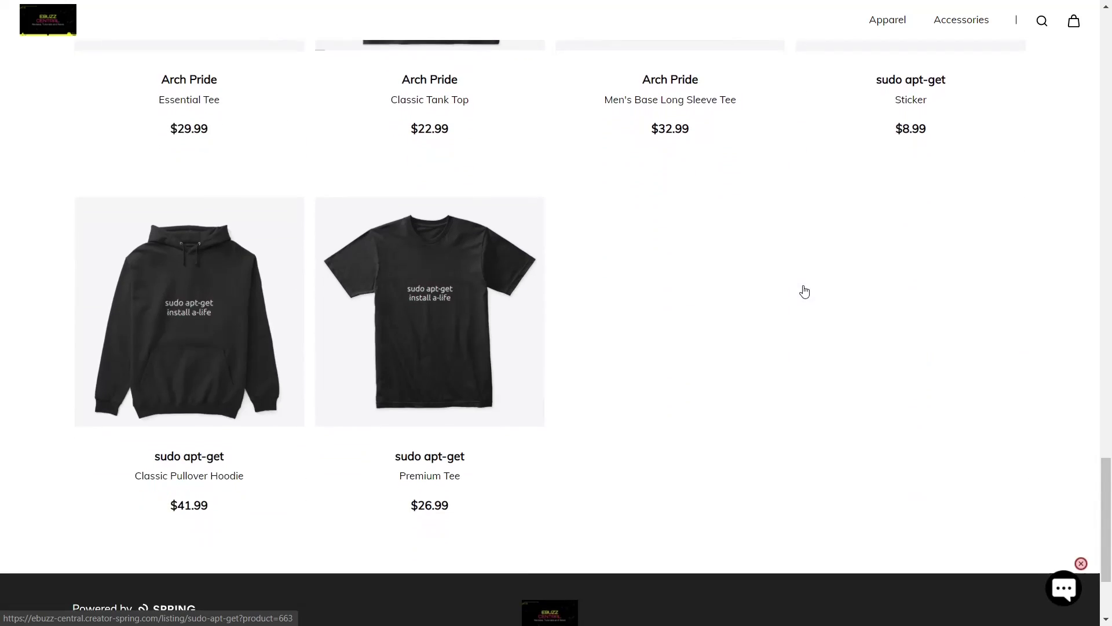
{"action": "scroll", "coordinate": [804, 290], "scroll_direction": "up", "scroll_amount": 18}
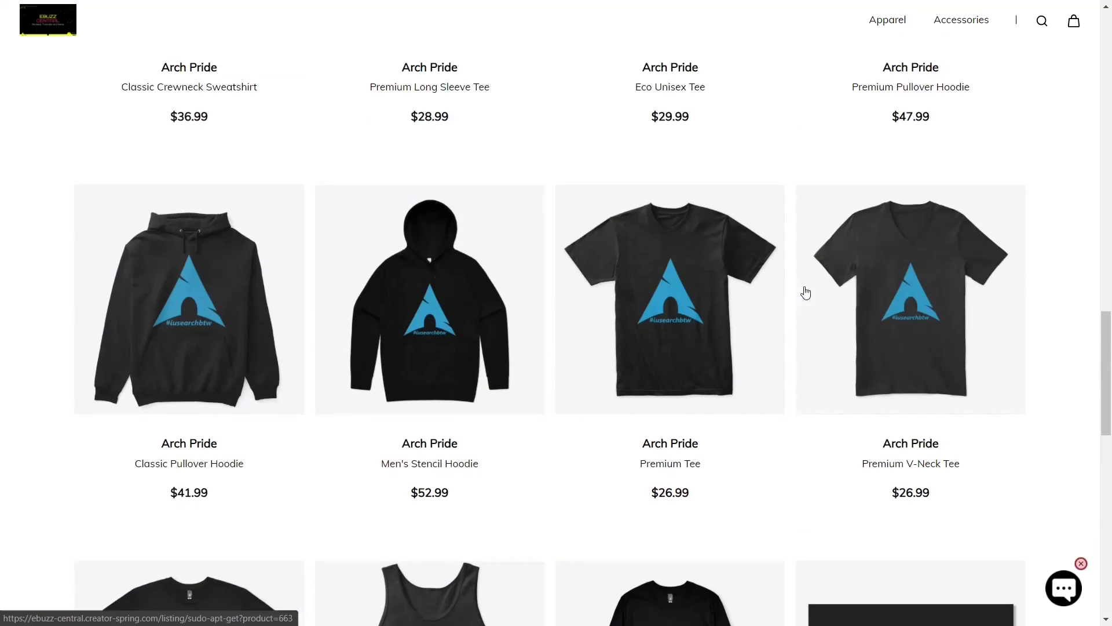
{"action": "scroll", "coordinate": [802, 290], "scroll_direction": "up", "scroll_amount": 15}
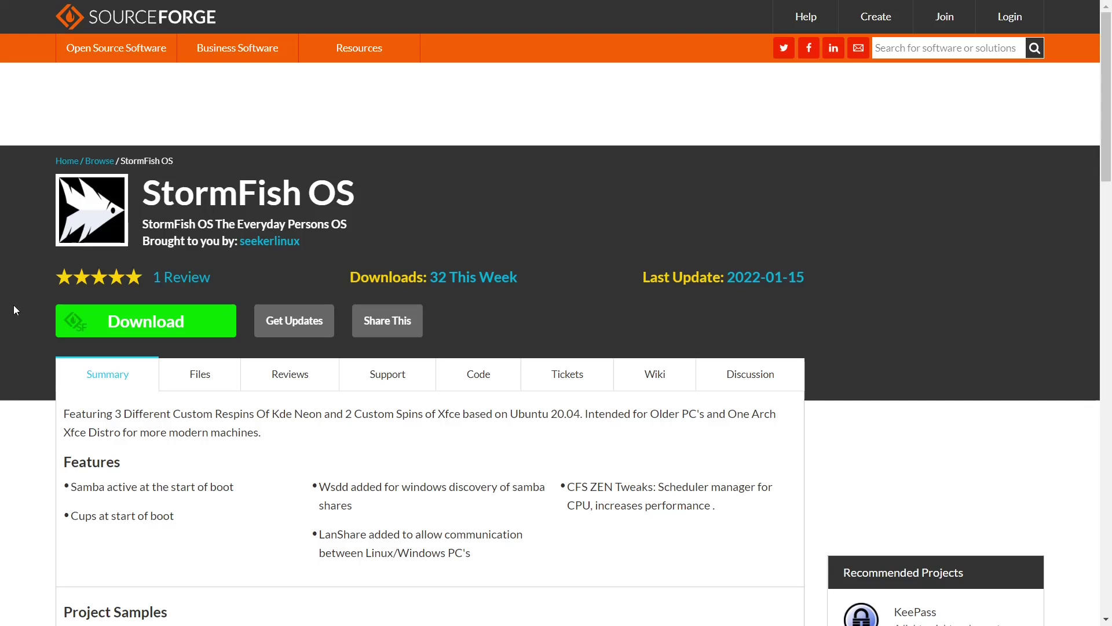
Open the project's Files list, then the iso folder with the five StormFish OS ISOs (14.9 GB).
{"action": "left_click", "coordinate": [203, 378]}
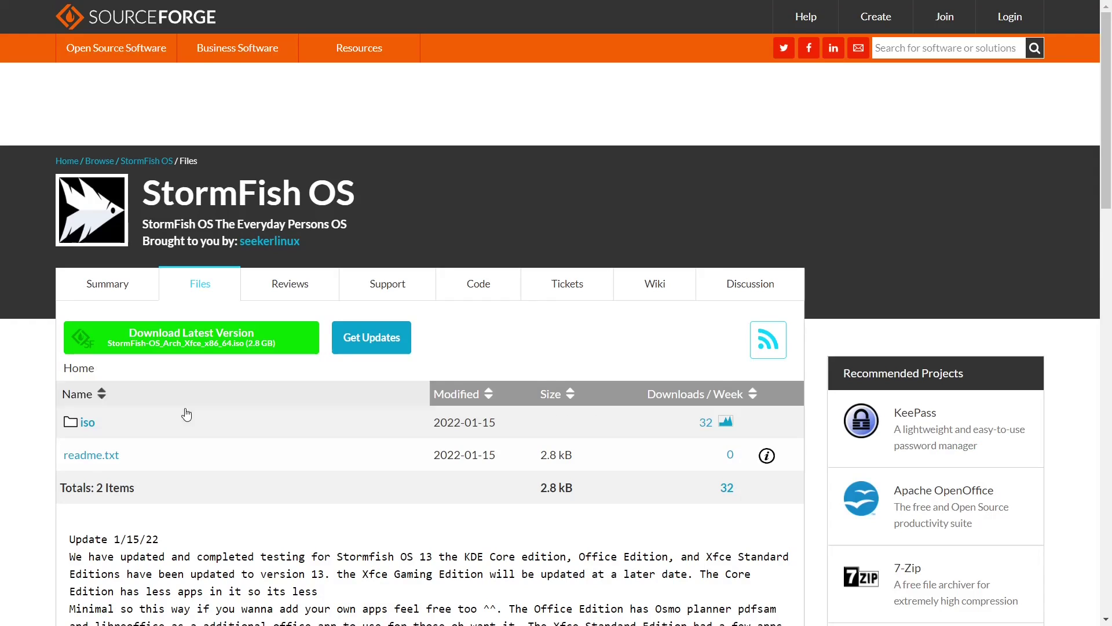
{"action": "scroll", "coordinate": [115, 422], "scroll_direction": "down", "scroll_amount": 3}
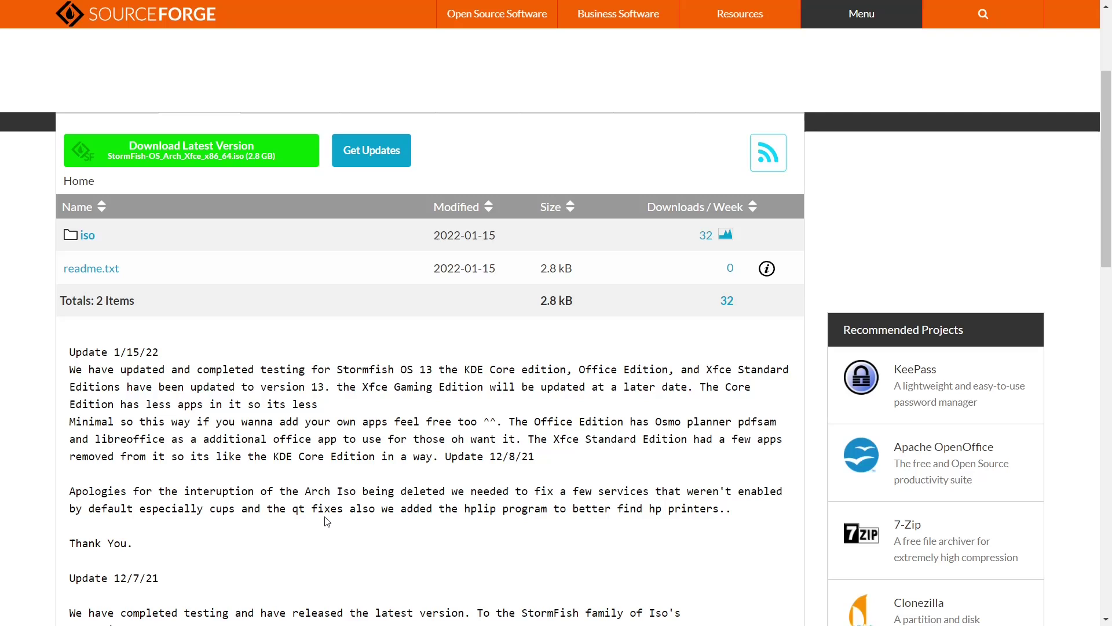
{"action": "left_click", "coordinate": [87, 244]}
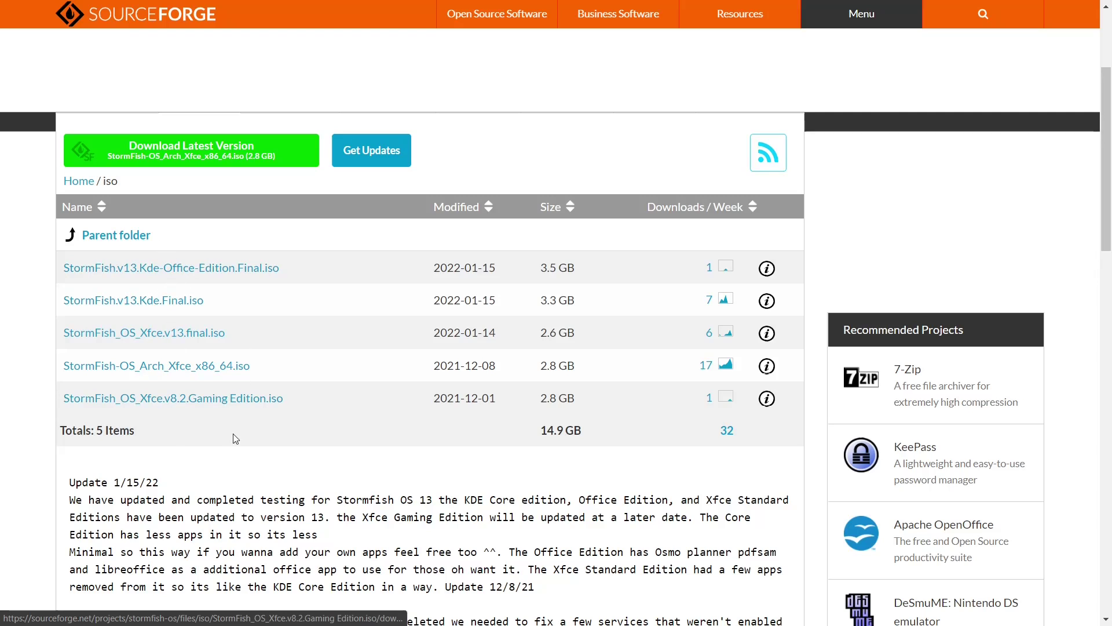
{"action": "scroll", "coordinate": [235, 401], "scroll_direction": "up", "scroll_amount": 3}
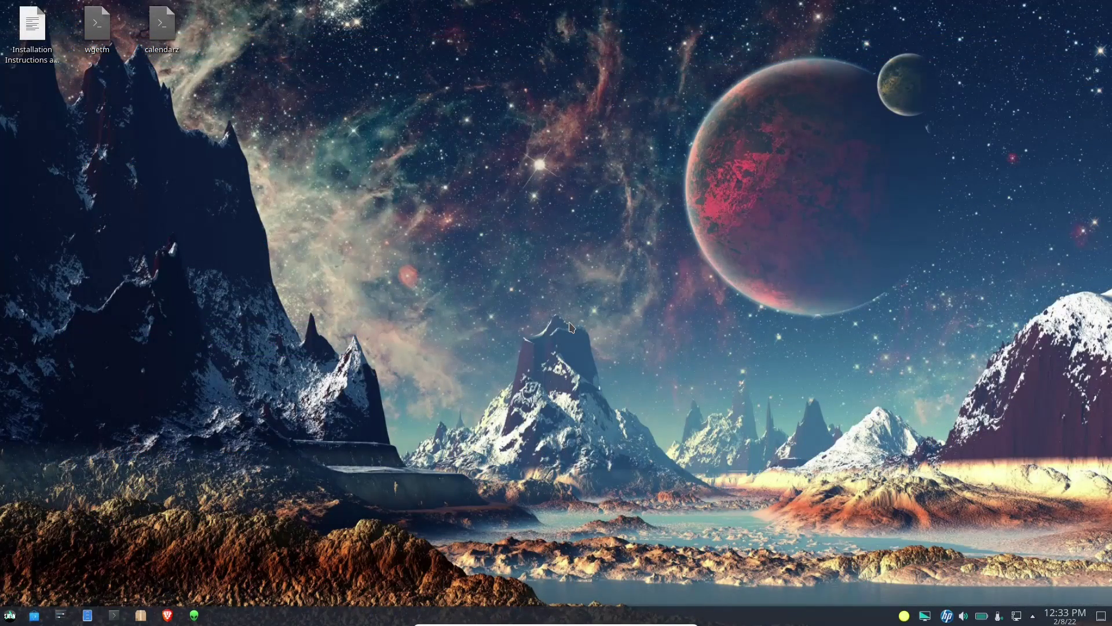
{"action": "left_click", "coordinate": [162, 29]}
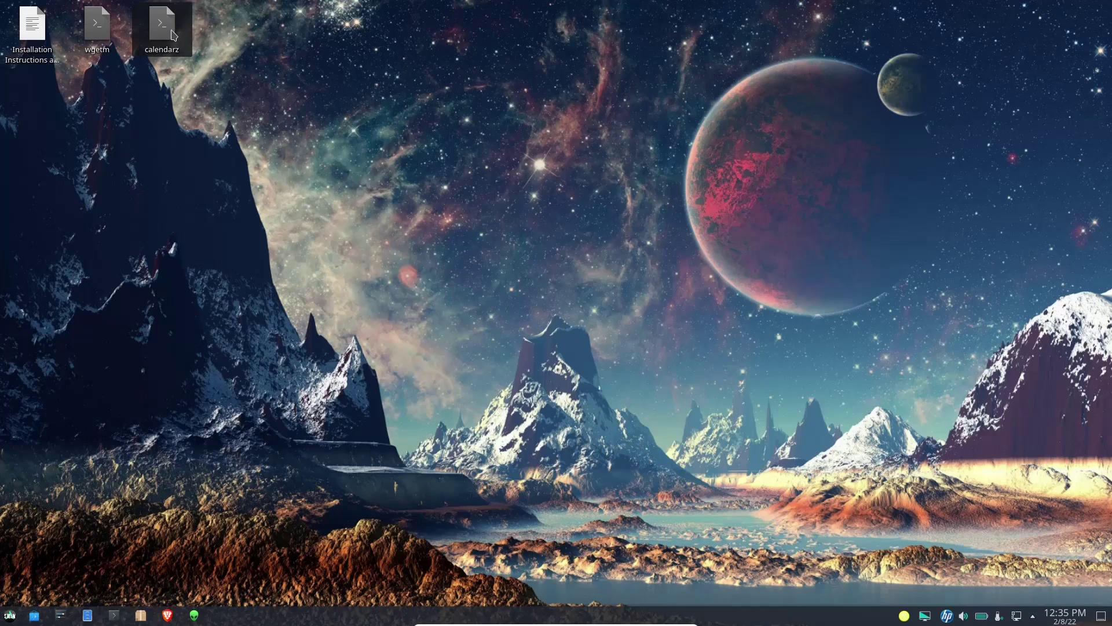
{"action": "mouse_move", "coordinate": [1072, 620]}
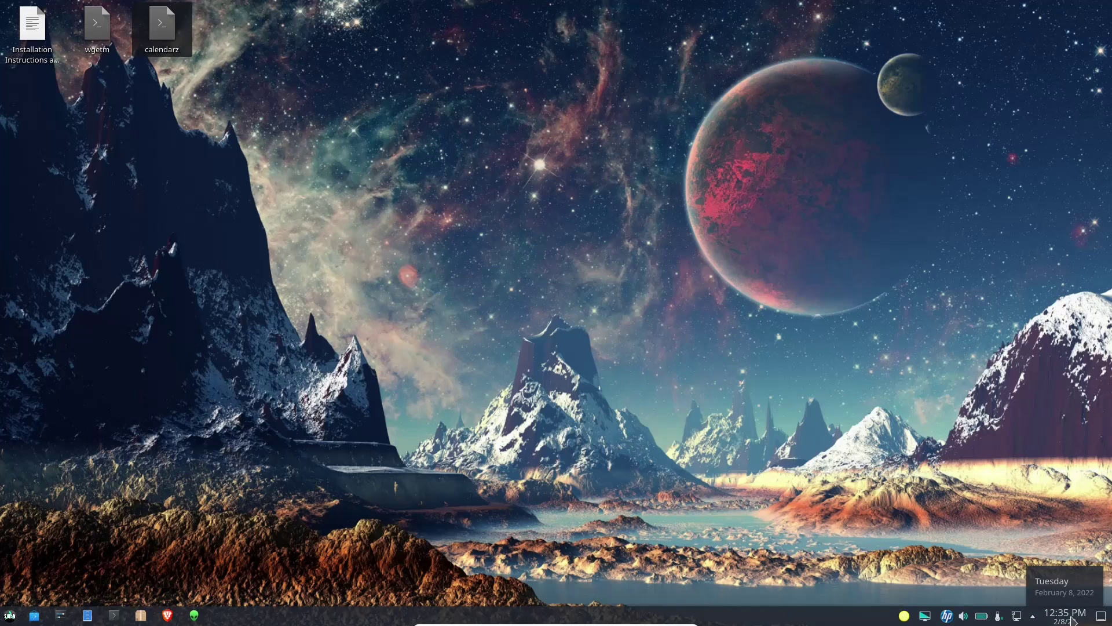
{"action": "left_click", "coordinate": [1033, 617]}
{"action": "mouse_move", "coordinate": [1047, 622]}
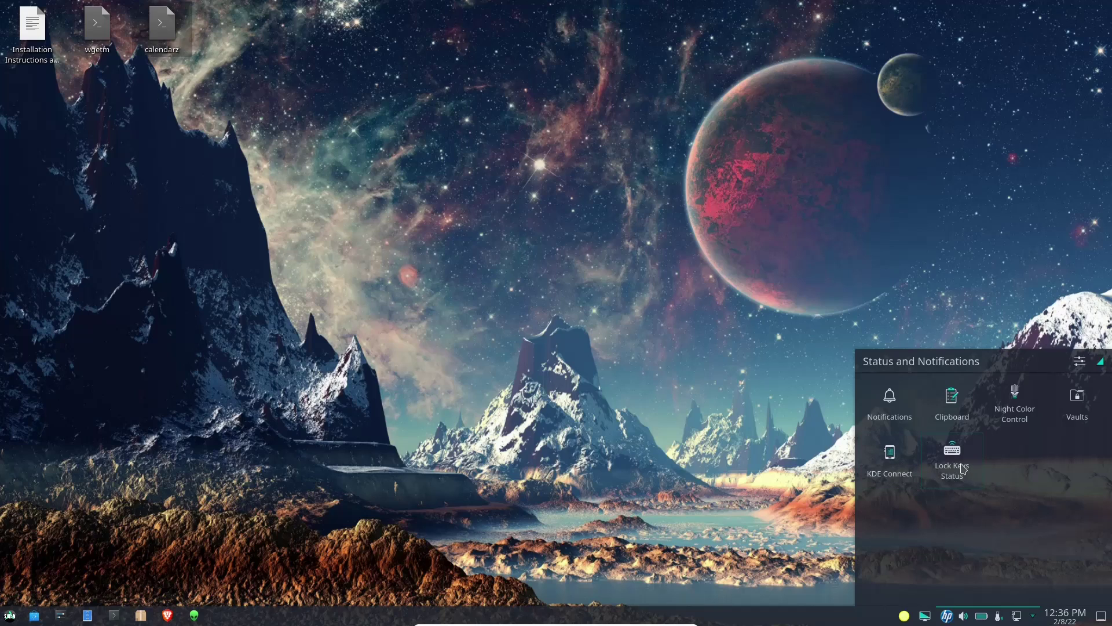
{"action": "left_click", "coordinate": [1032, 616]}
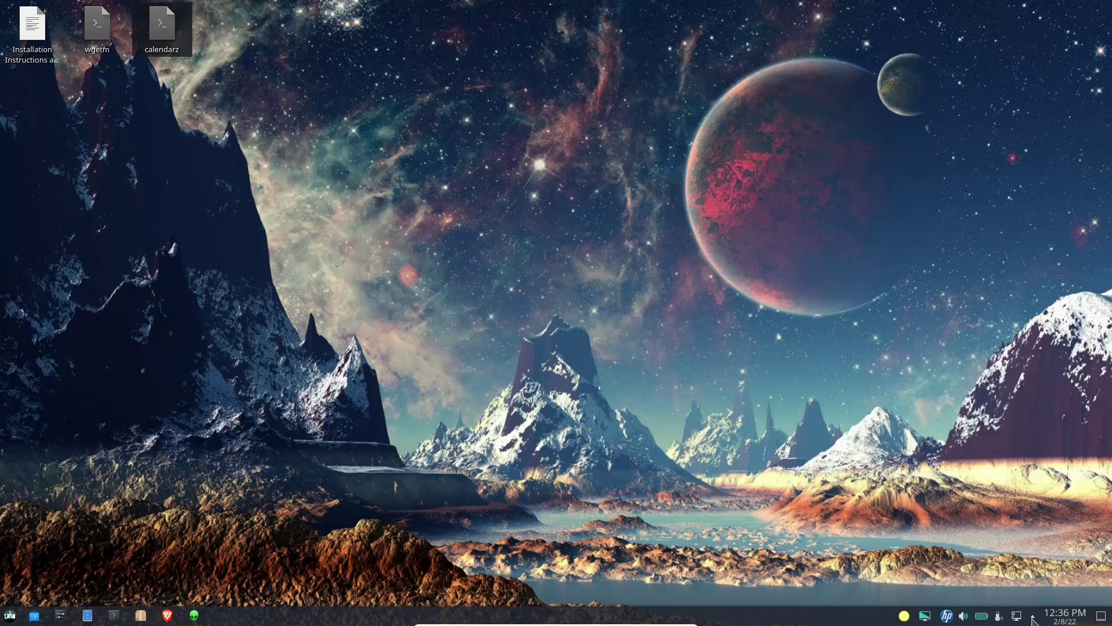
{"action": "left_click", "coordinate": [905, 617]}
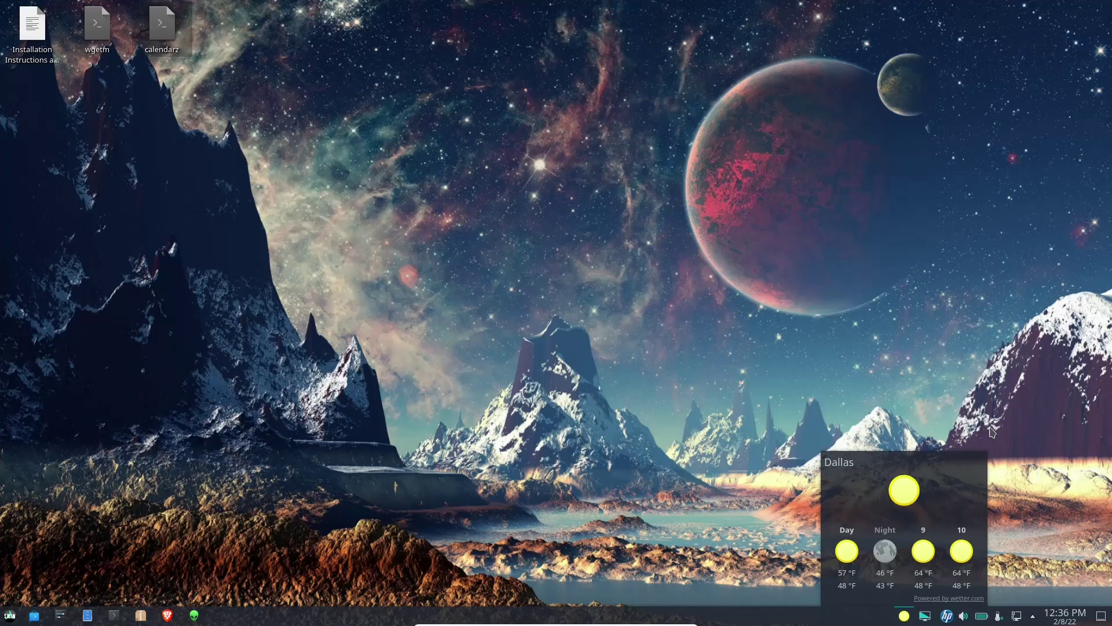
{"action": "left_click", "coordinate": [898, 290]}
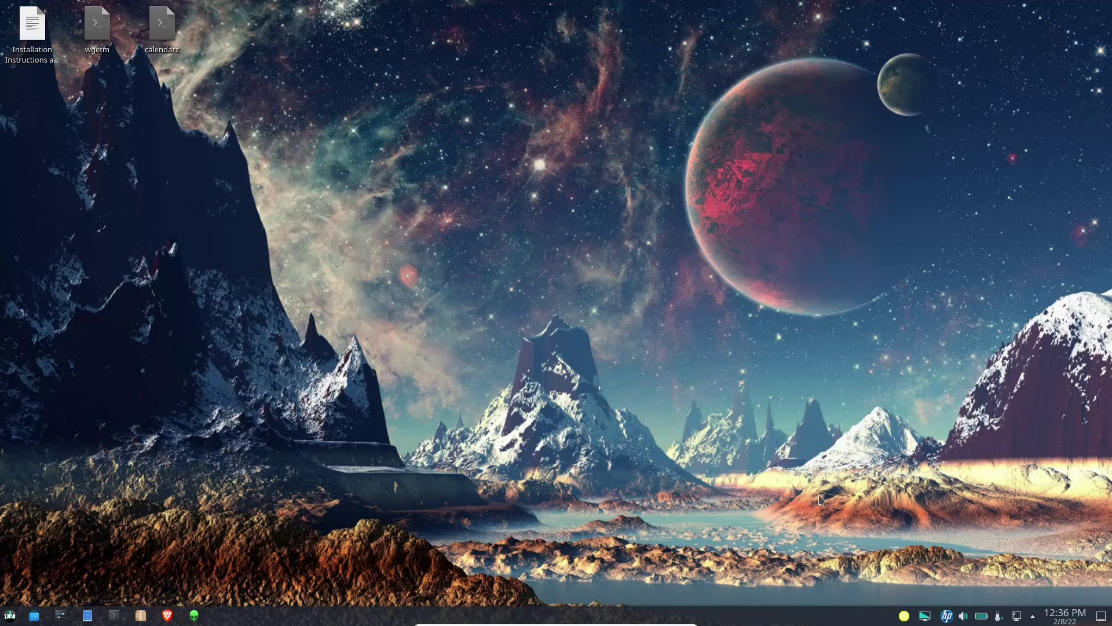
In panel edit mode, raise the bottom panel height from 34 to 42.
{"action": "right_click", "coordinate": [789, 617]}
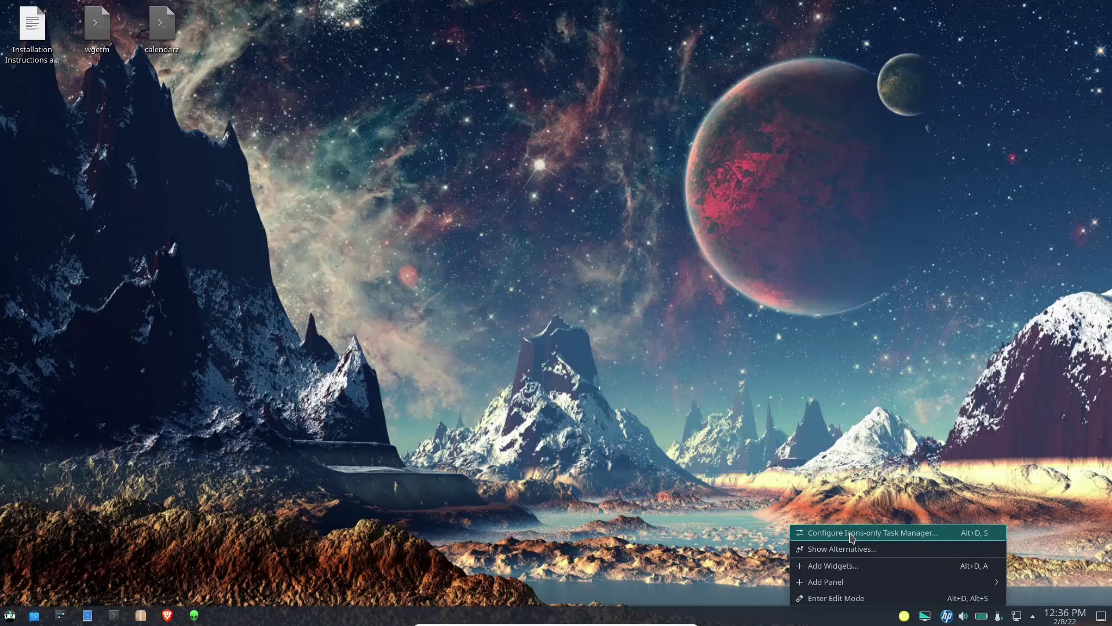
{"action": "left_click", "coordinate": [840, 598]}
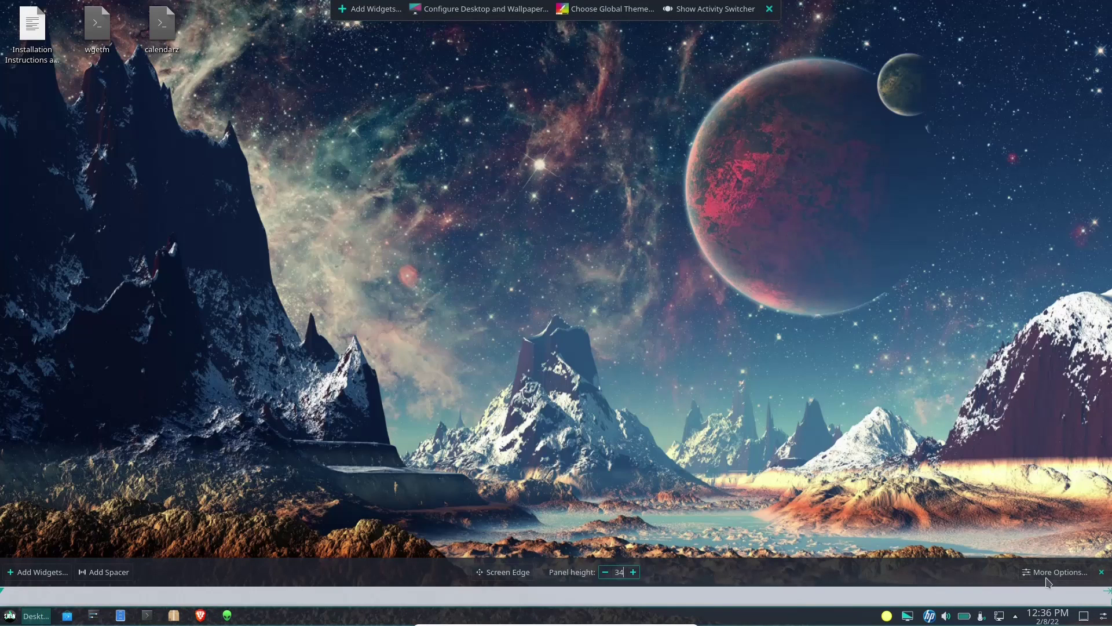
{"action": "left_click", "coordinate": [1048, 574]}
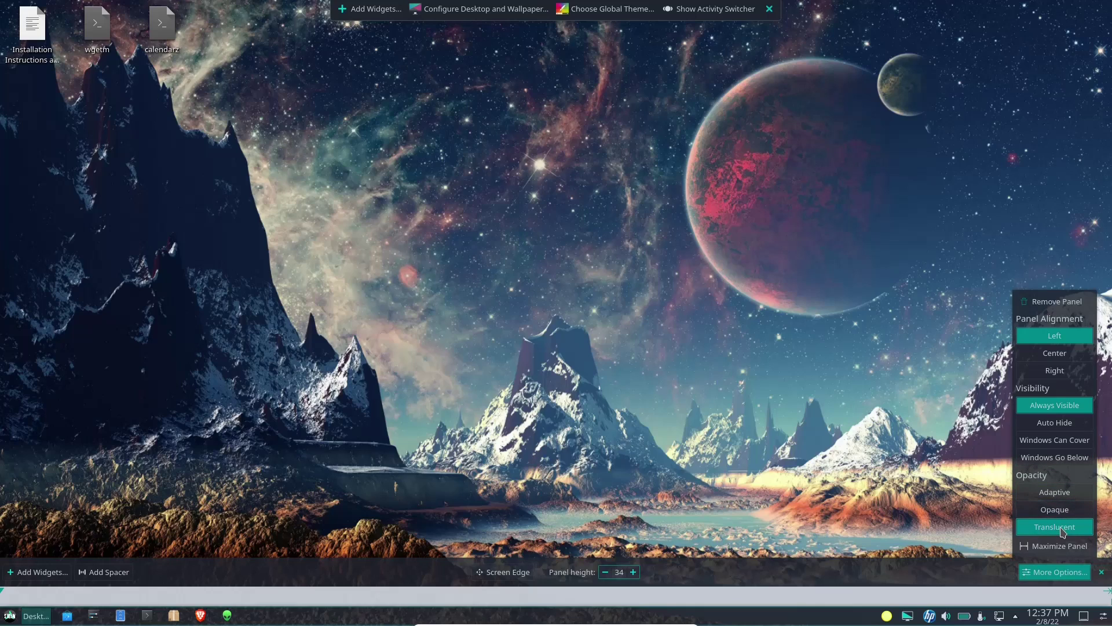
{"action": "left_click", "coordinate": [633, 572]}
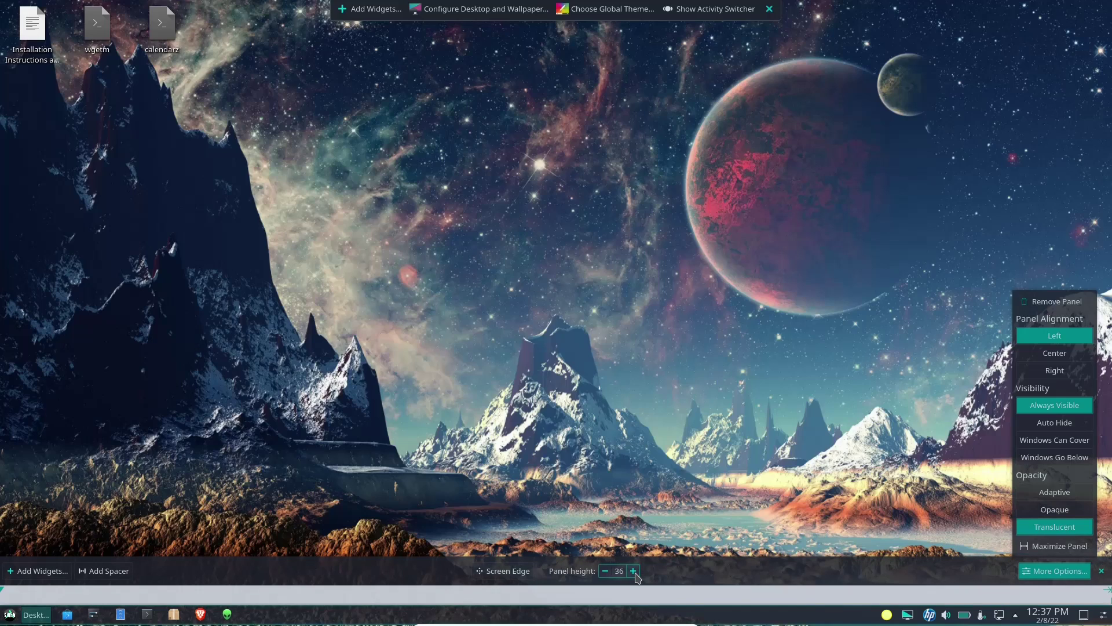
{"action": "left_click", "coordinate": [634, 571]}
{"action": "left_click", "coordinate": [633, 570]}
{"action": "left_click", "coordinate": [633, 570]}
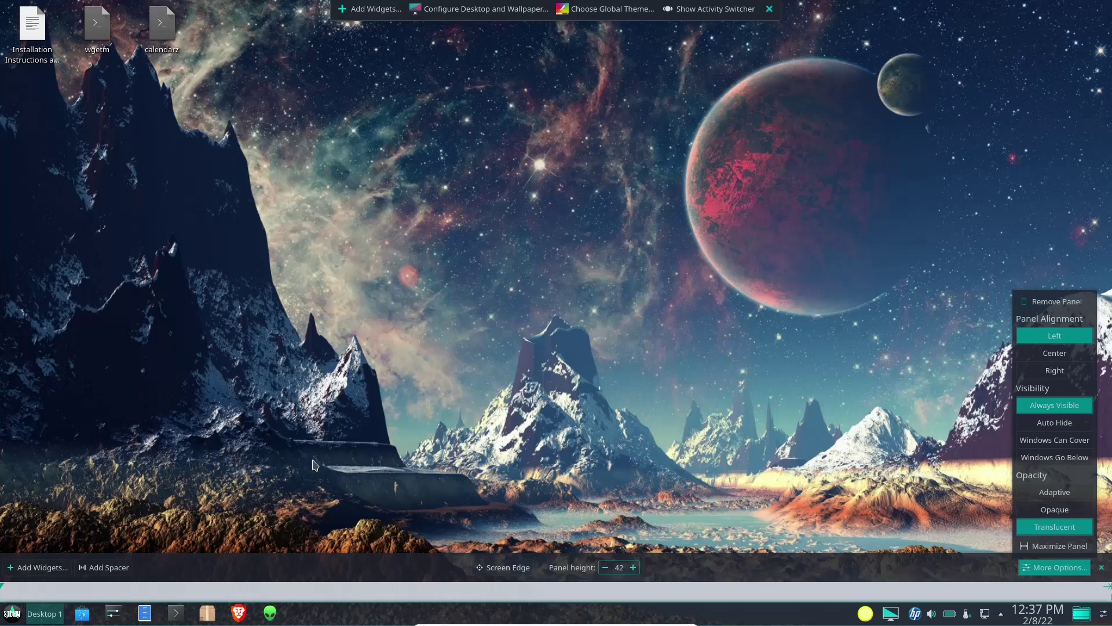
Browse the widgets list, including Activities, Analog Clock, Application Launcher and Bluetooth.
{"action": "left_click", "coordinate": [30, 572]}
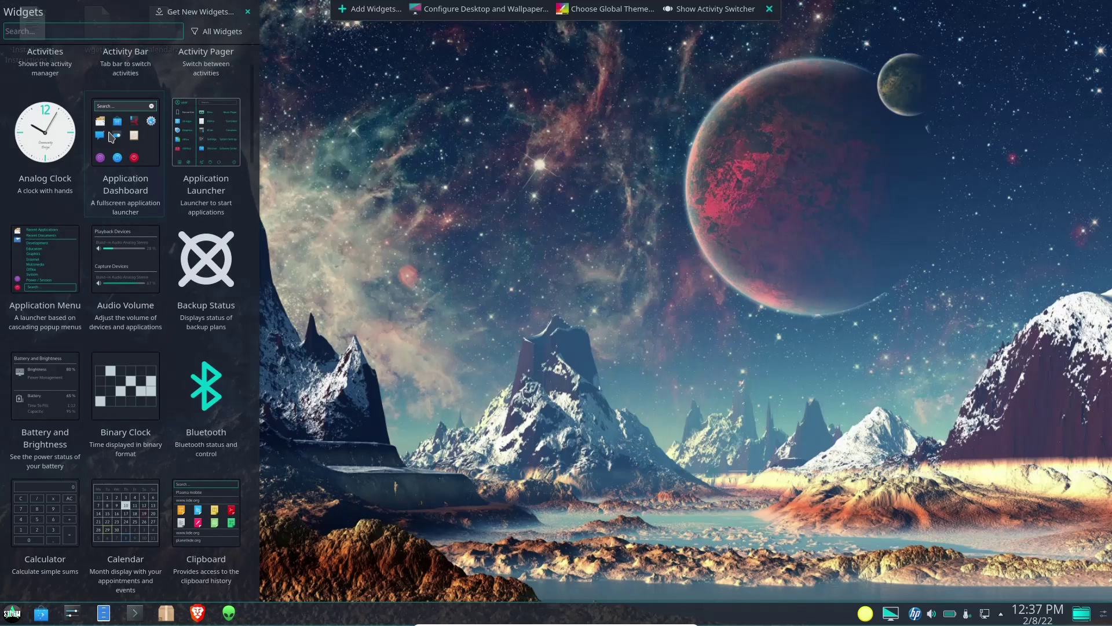
{"action": "scroll", "coordinate": [112, 137], "scroll_direction": "down", "scroll_amount": 5}
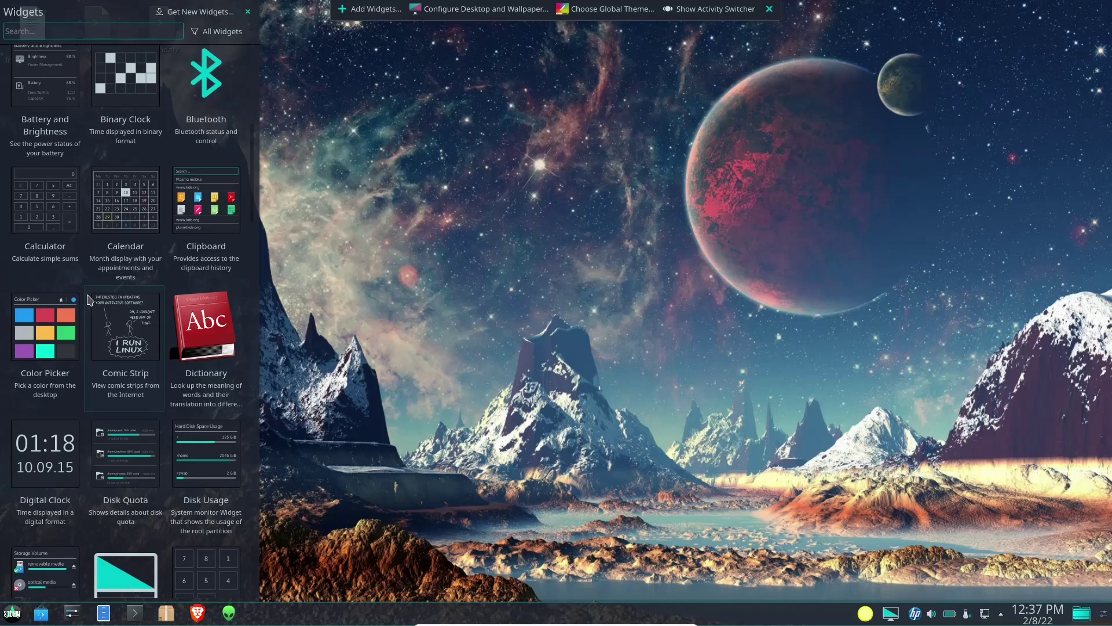
{"action": "scroll", "coordinate": [88, 298], "scroll_direction": "down", "scroll_amount": 2}
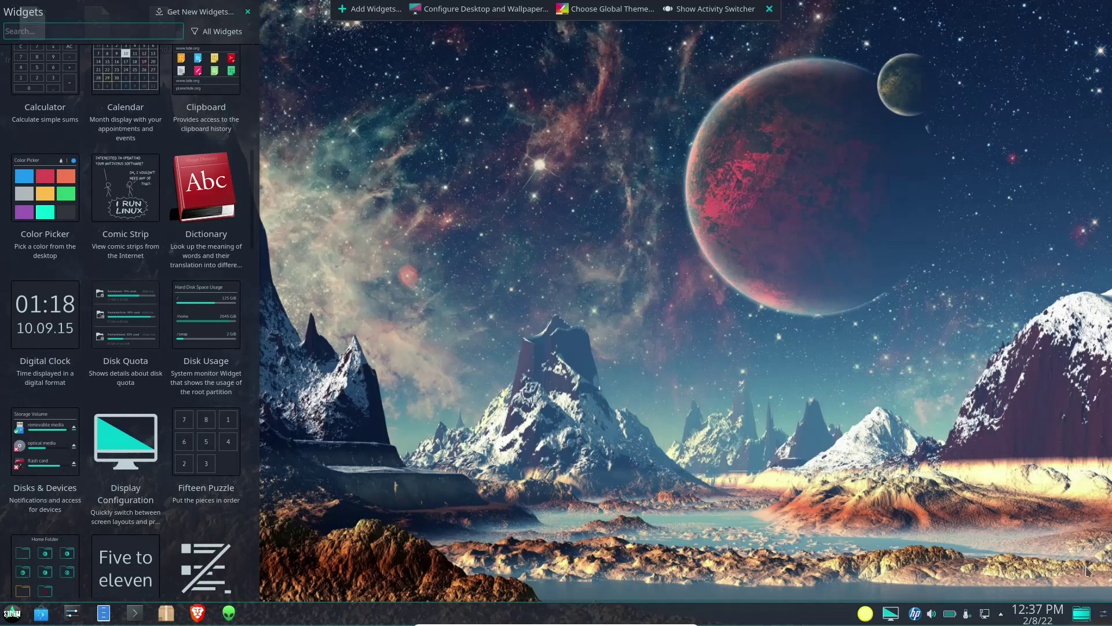
{"action": "scroll", "coordinate": [122, 244], "scroll_direction": "down", "scroll_amount": 1}
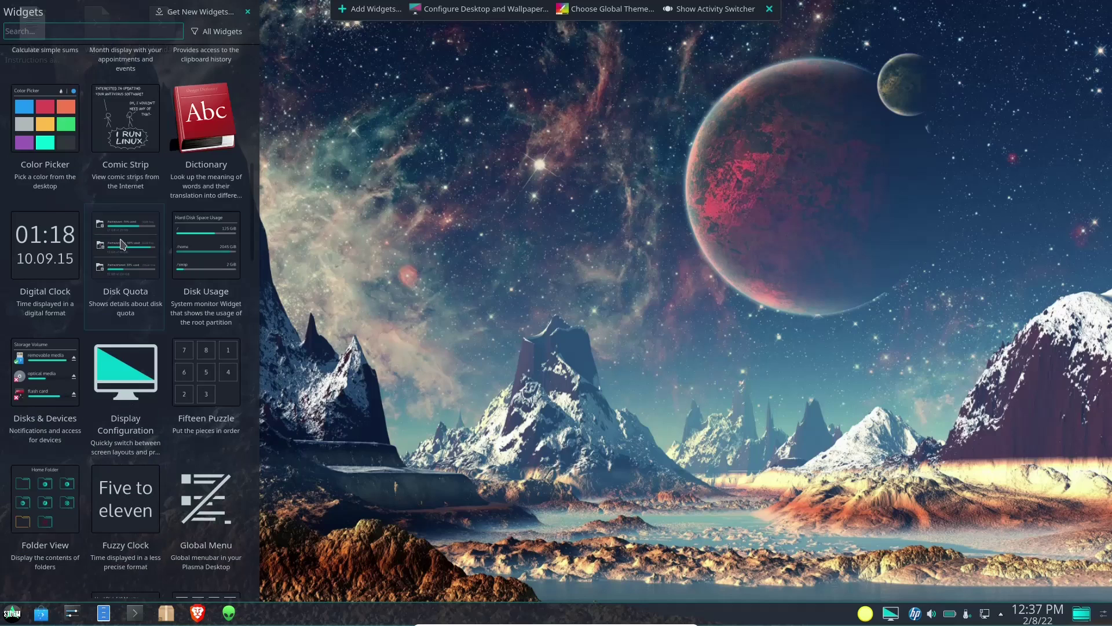
{"action": "scroll", "coordinate": [92, 272], "scroll_direction": "up", "scroll_amount": 5}
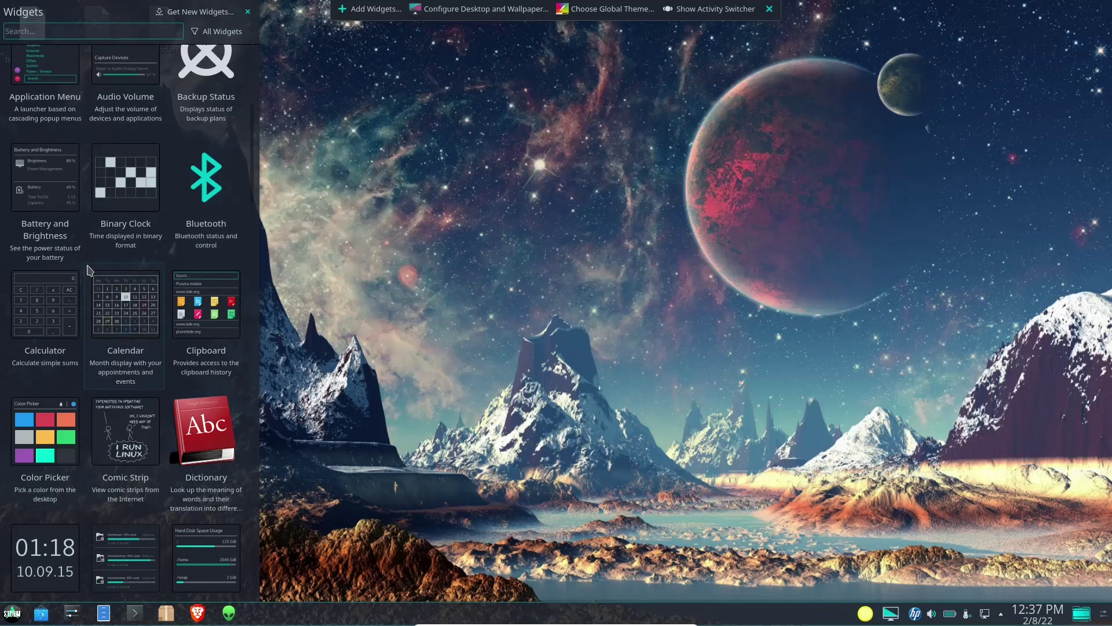
{"action": "scroll", "coordinate": [87, 269], "scroll_direction": "up", "scroll_amount": 4}
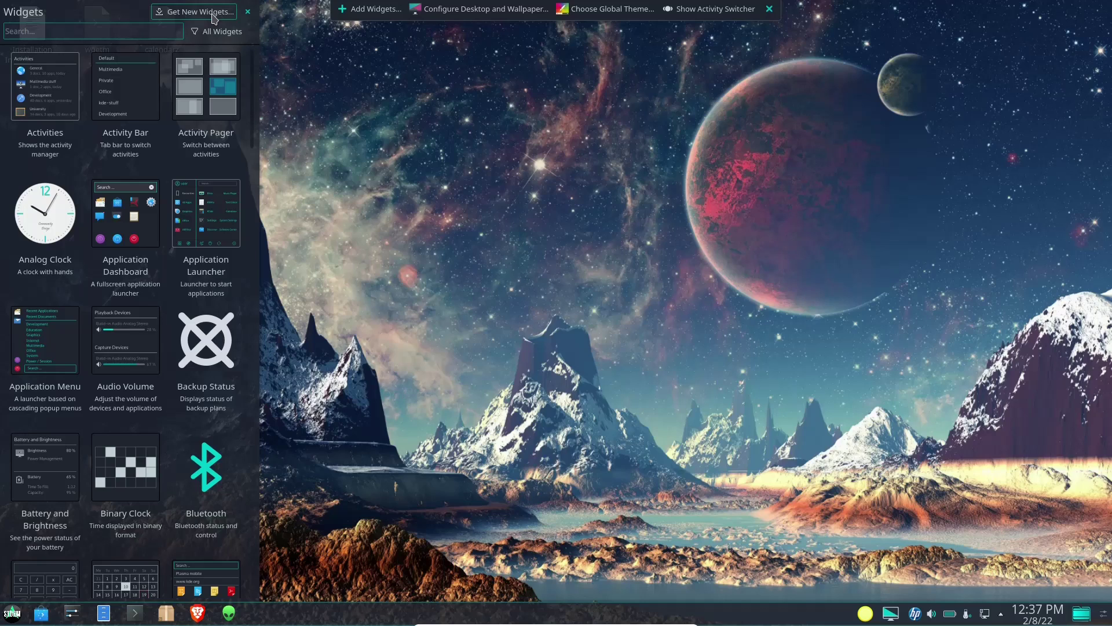
Close the widgets panel, leave desktop edit mode, and launch Synaptic Package Manager.
{"action": "left_click", "coordinate": [455, 316]}
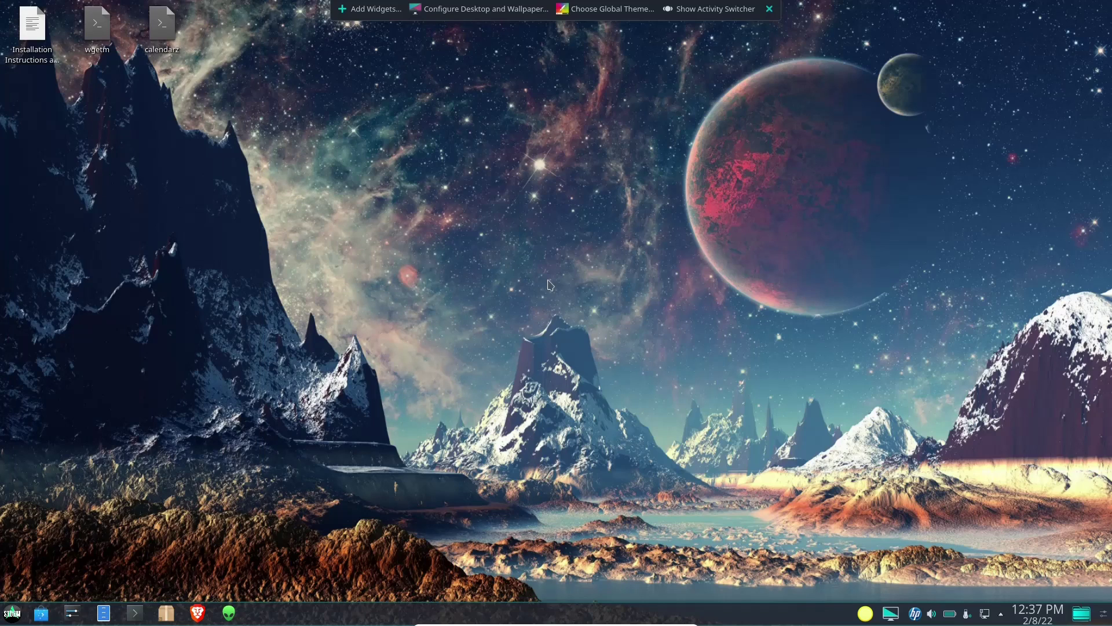
{"action": "left_click", "coordinate": [770, 12]}
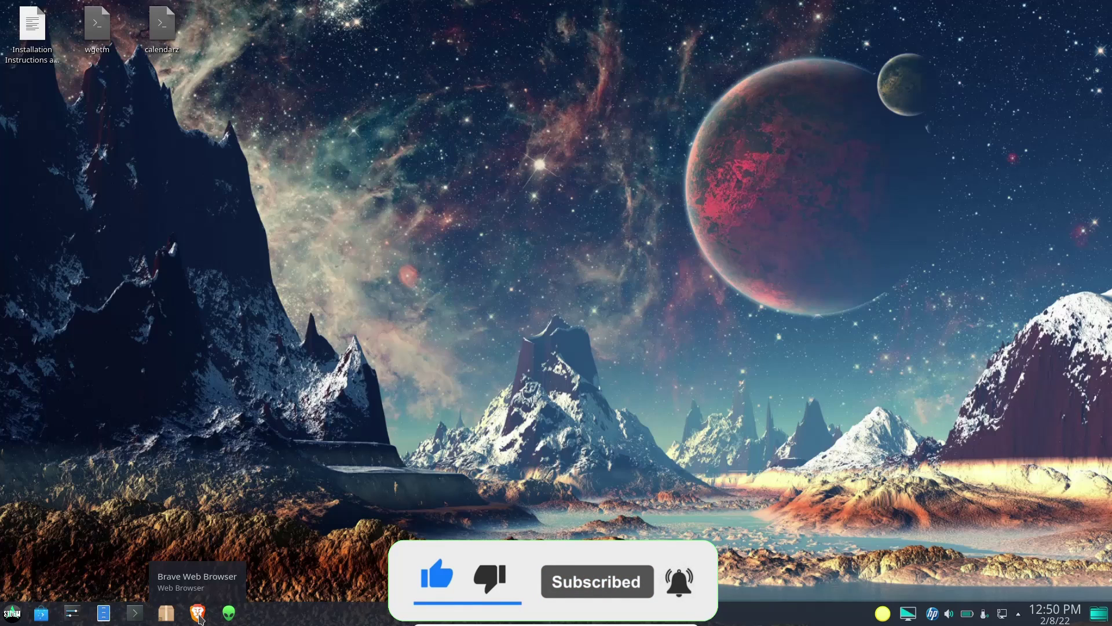
{"action": "left_click", "coordinate": [167, 614]}
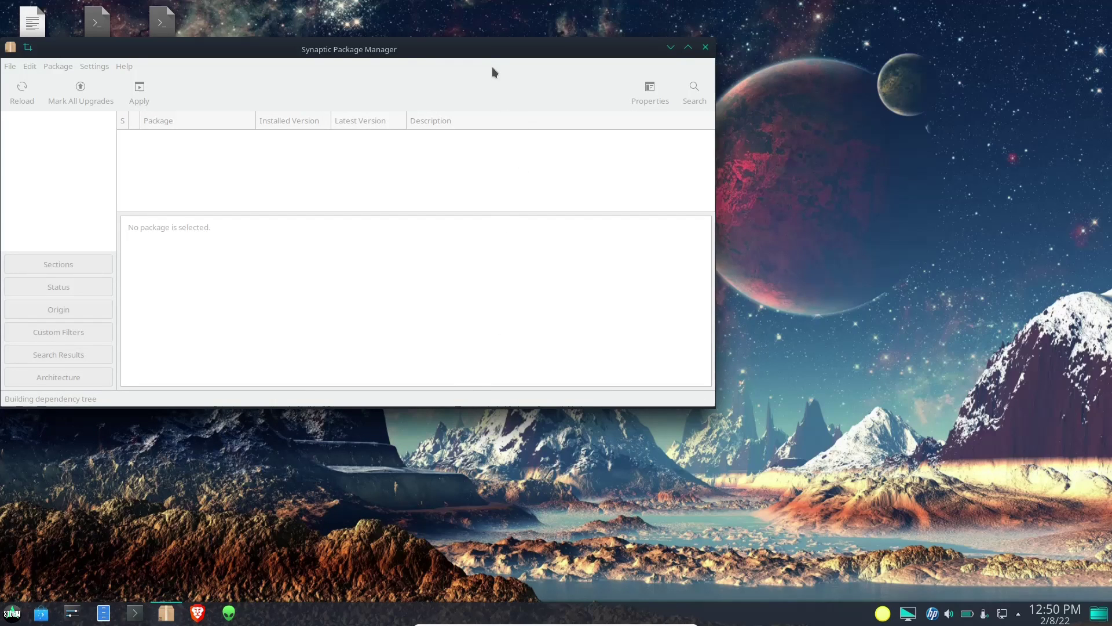
{"action": "left_click_drag", "start_coordinate": [470, 48], "coordinate": [668, 82]}
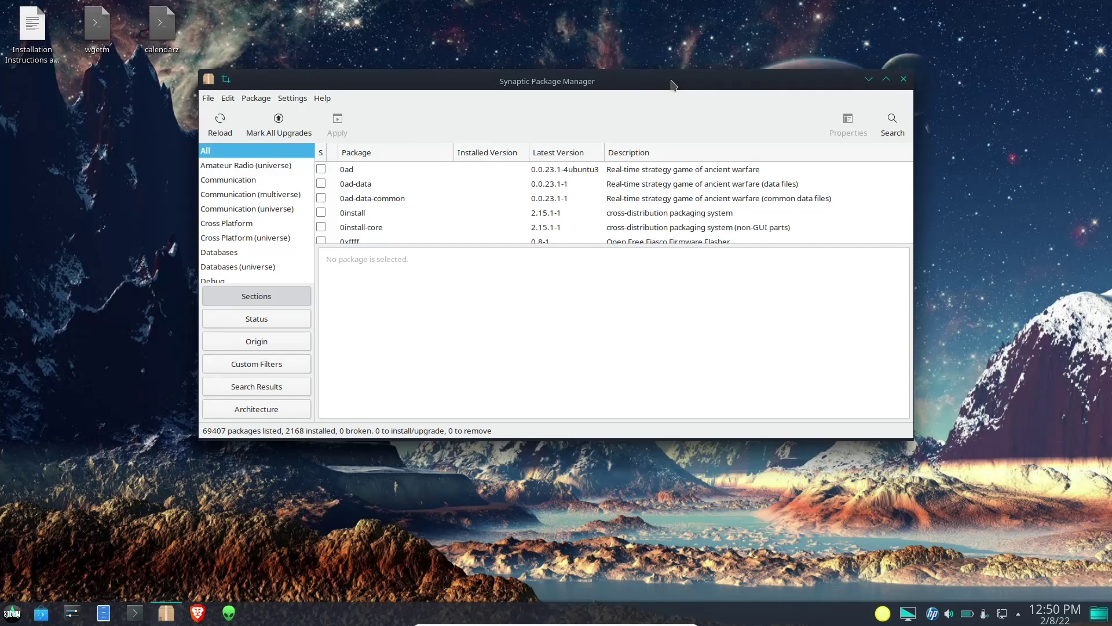
Maximize Synaptic and bring up its Find dialog.
{"action": "left_click", "coordinate": [886, 80]}
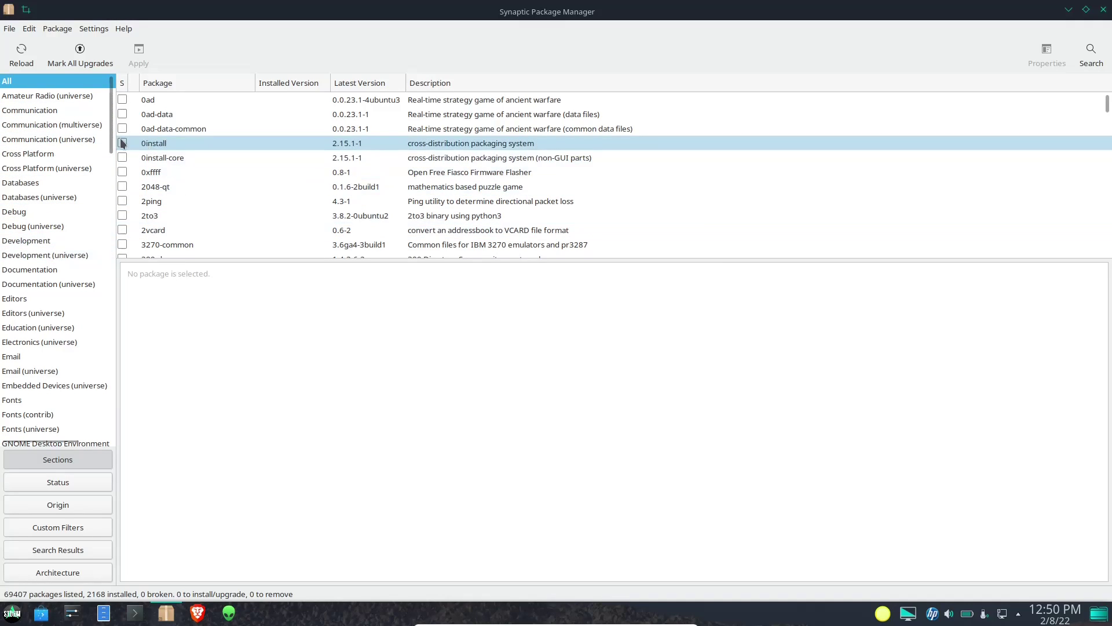
{"action": "left_click_drag", "start_coordinate": [110, 139], "coordinate": [111, 116]}
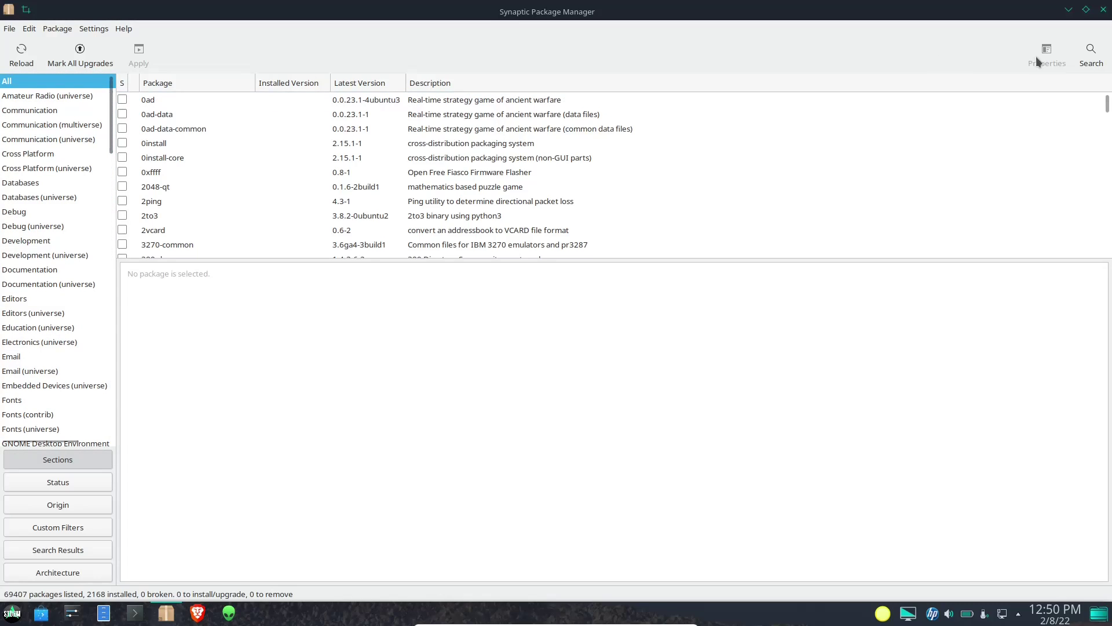
{"action": "left_click", "coordinate": [1093, 58]}
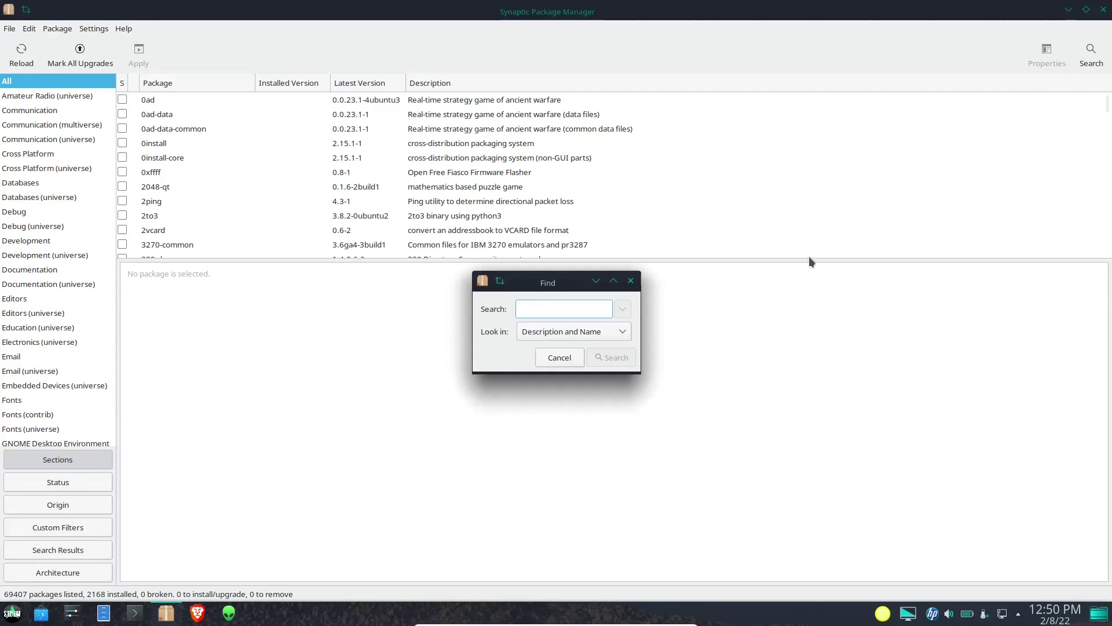
Search for 'kdenliv' and mark kdenlive for installation, accepting its required dependencies.
{"action": "type", "text": "kden"}
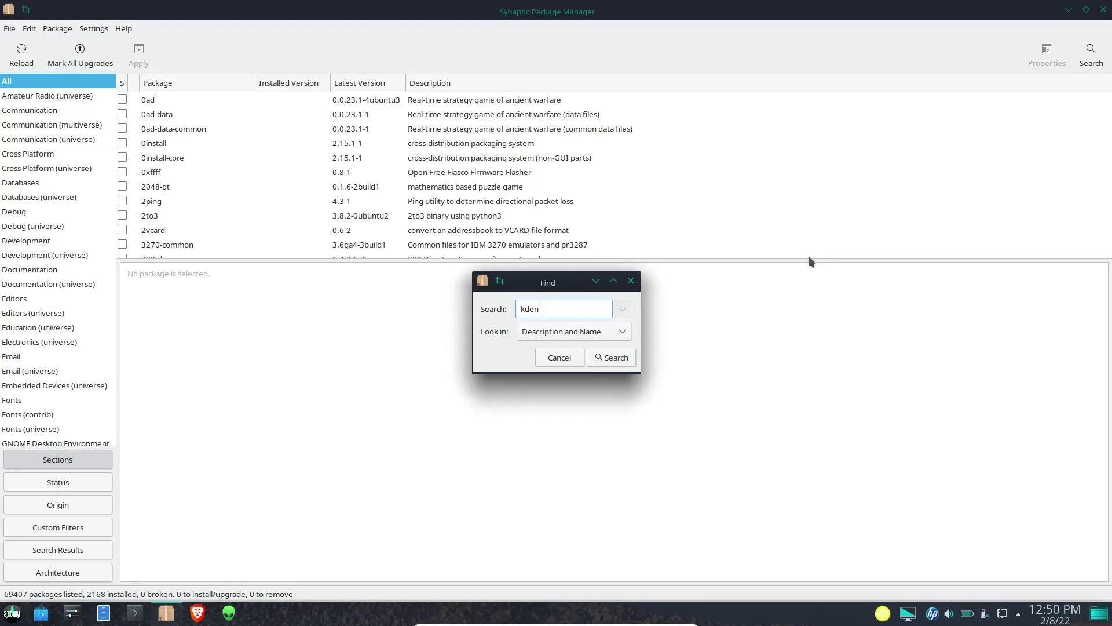
{"action": "type", "text": "live"}
{"action": "left_click", "coordinate": [609, 356]}
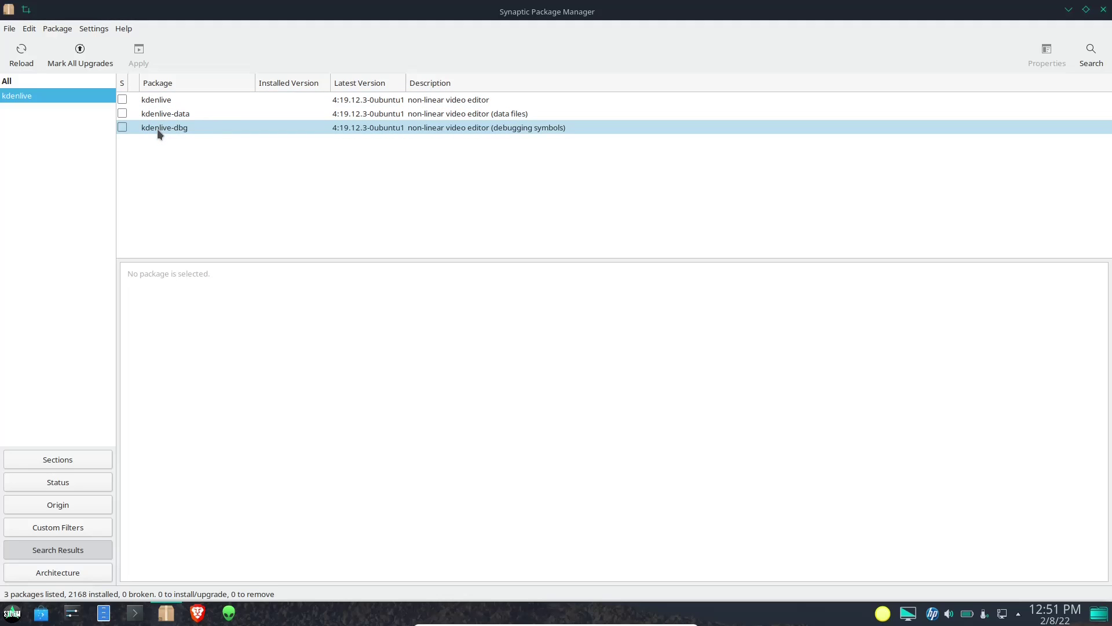
{"action": "left_click", "coordinate": [120, 99]}
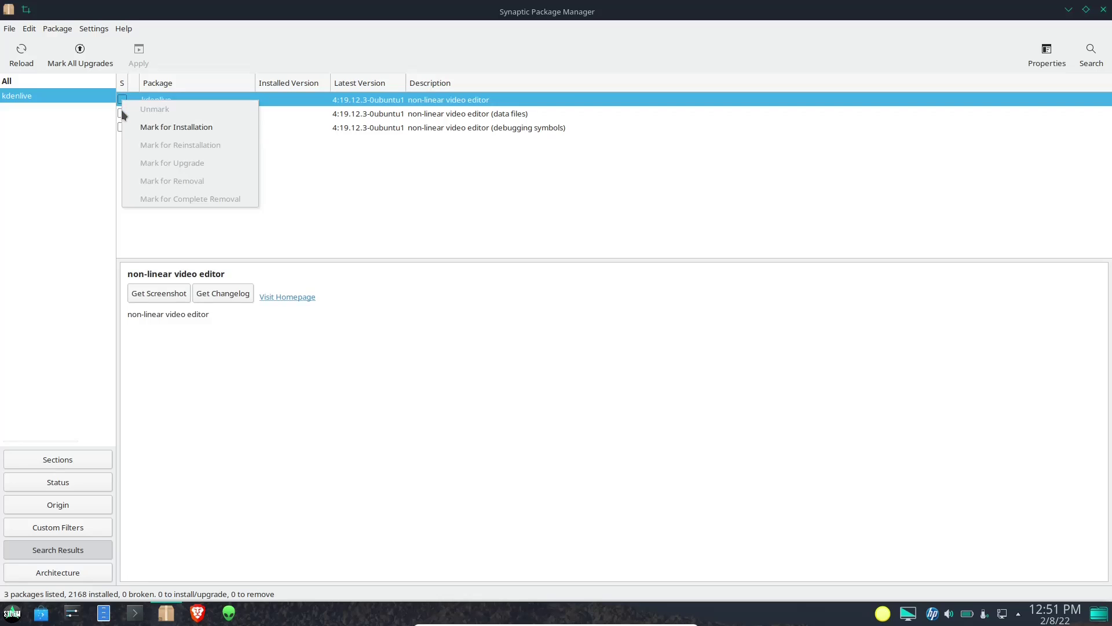
{"action": "left_click", "coordinate": [148, 128]}
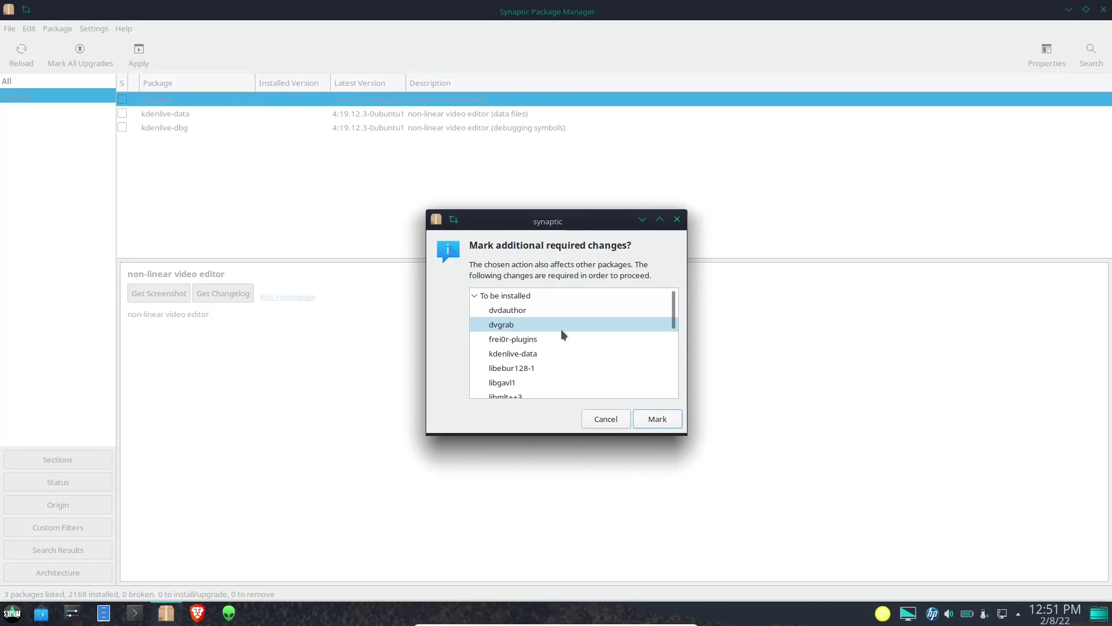
{"action": "scroll", "coordinate": [566, 322], "scroll_direction": "down", "scroll_amount": 1}
{"action": "scroll", "coordinate": [566, 322], "scroll_direction": "up", "scroll_amount": 1}
{"action": "left_click", "coordinate": [657, 423]}
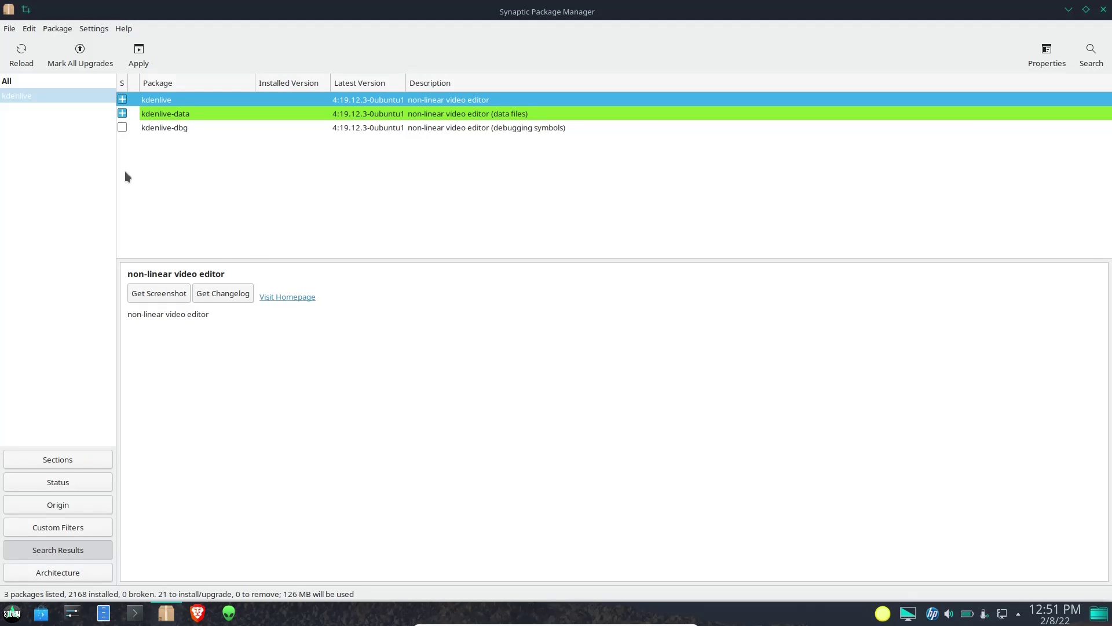
Also mark kdenlive-dbg for installation, then return to the Sections view.
{"action": "left_click", "coordinate": [123, 127]}
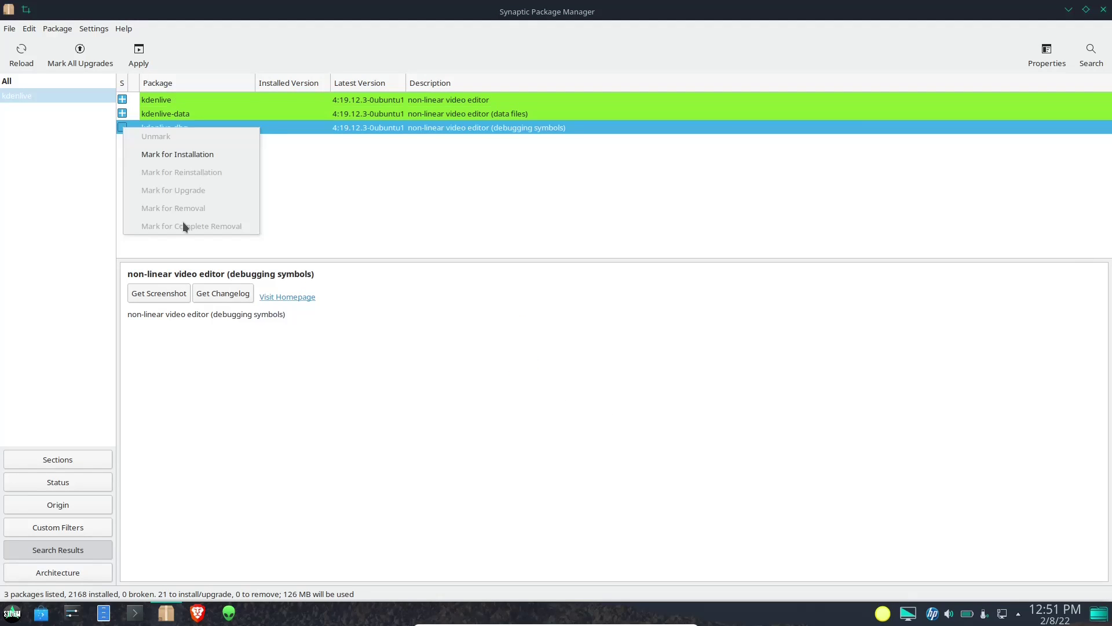
{"action": "left_click", "coordinate": [173, 152]}
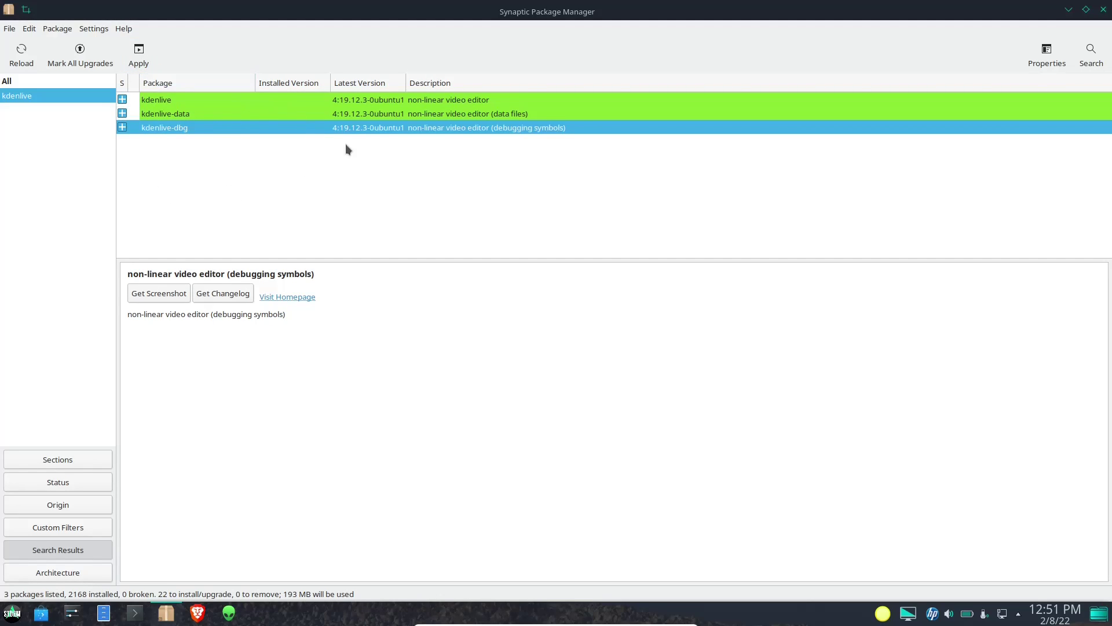
{"action": "left_click", "coordinate": [87, 462]}
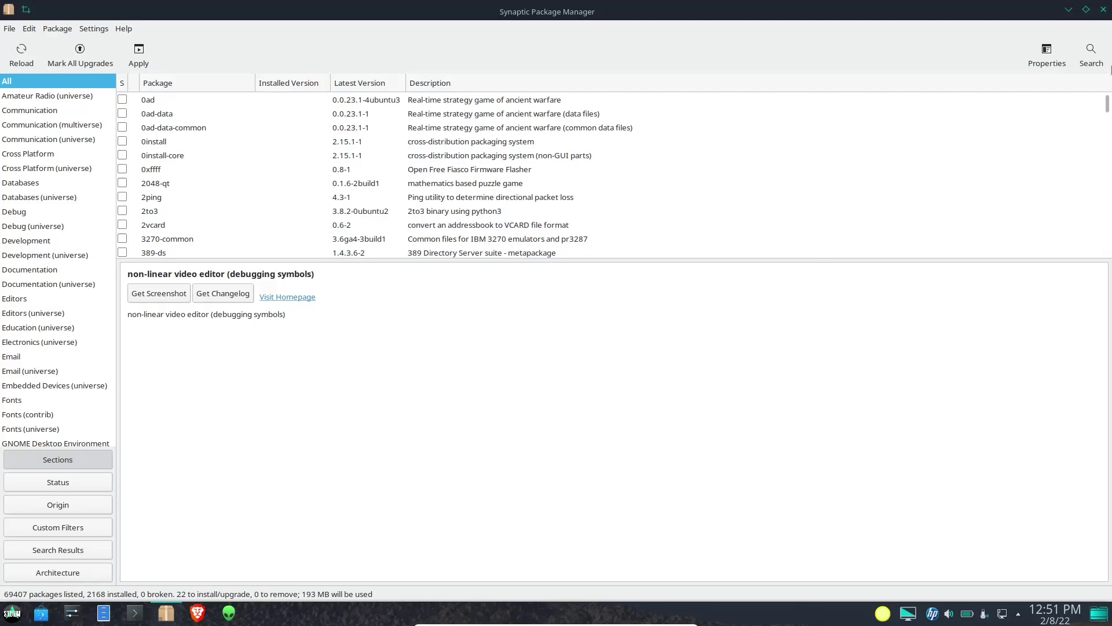
{"action": "left_click", "coordinate": [1103, 11]}
{"action": "left_click", "coordinate": [811, 353]}
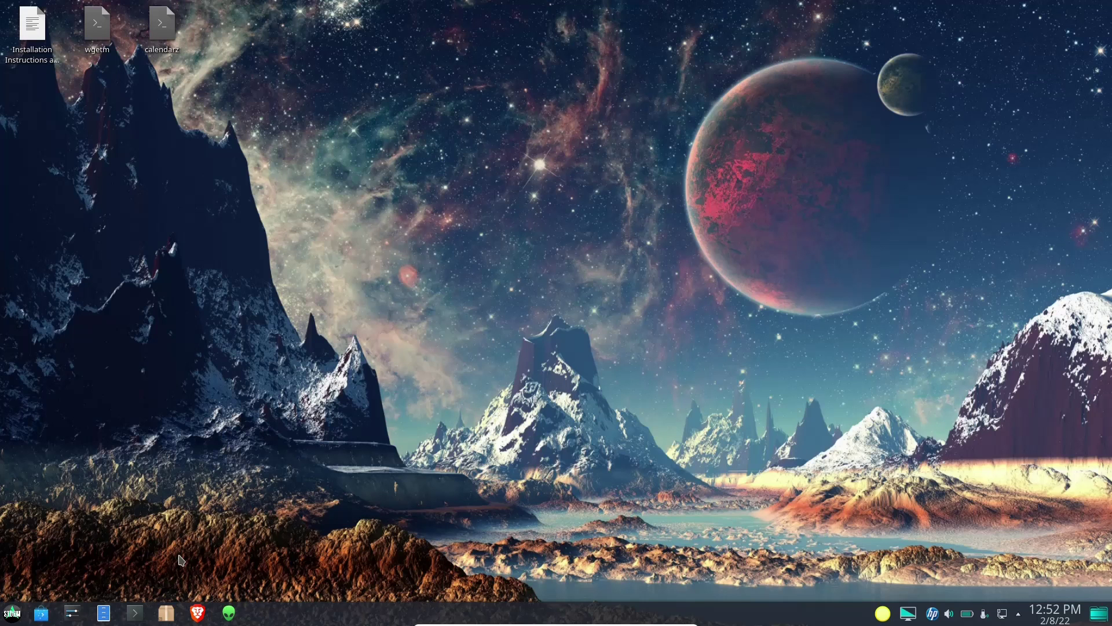
{"action": "left_click", "coordinate": [135, 612]}
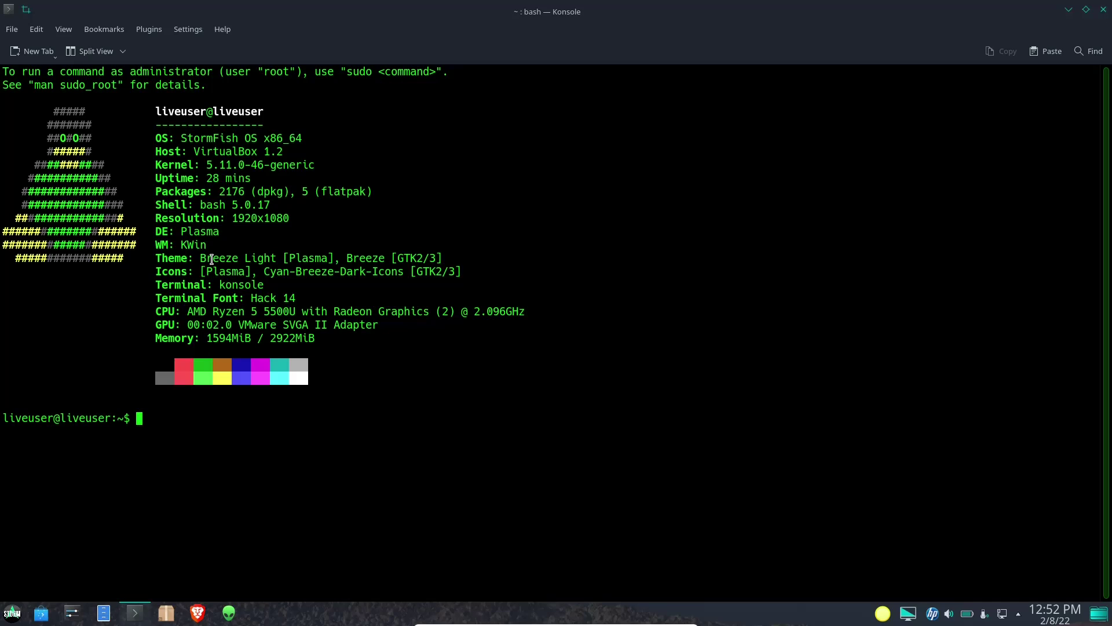
{"action": "type", "text": "top"}
{"action": "key", "text": "Return"}
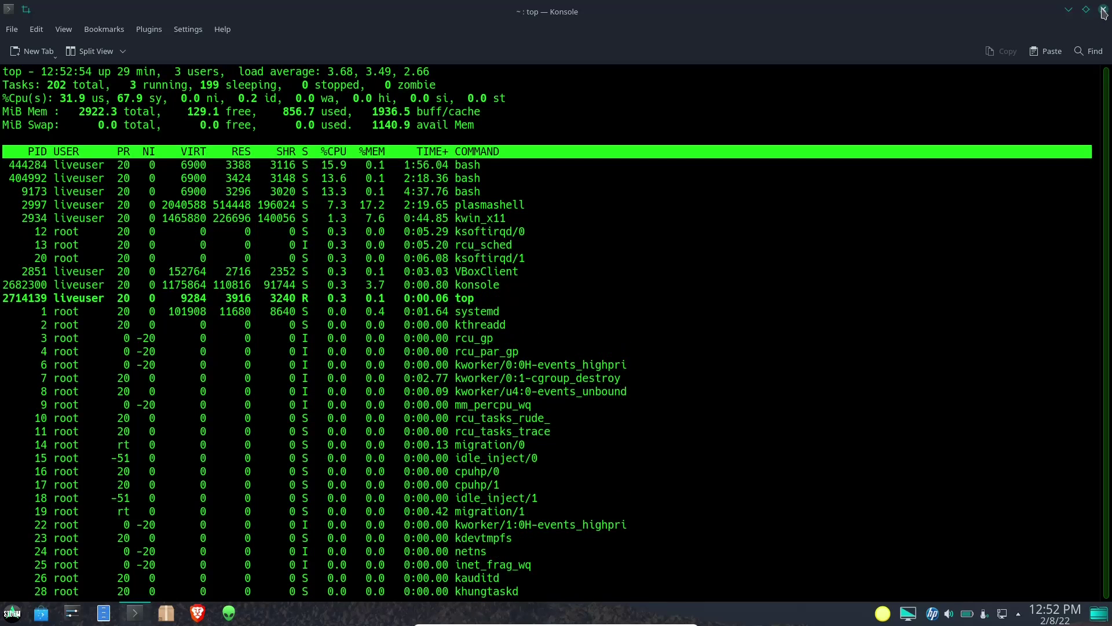
{"action": "left_click", "coordinate": [1104, 12]}
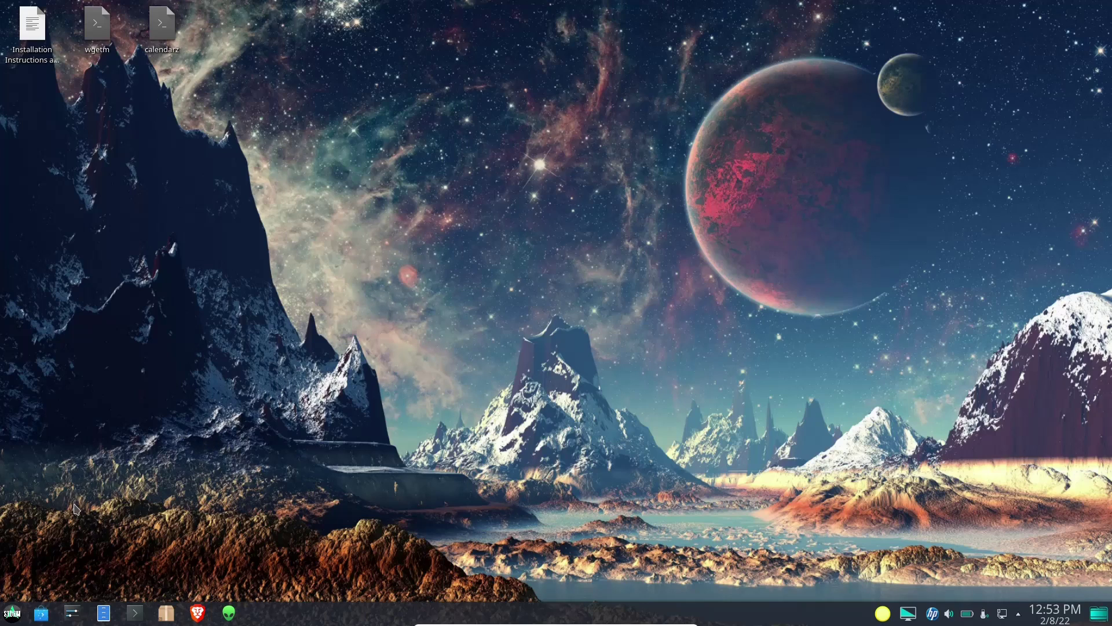
{"action": "left_click", "coordinate": [103, 615]}
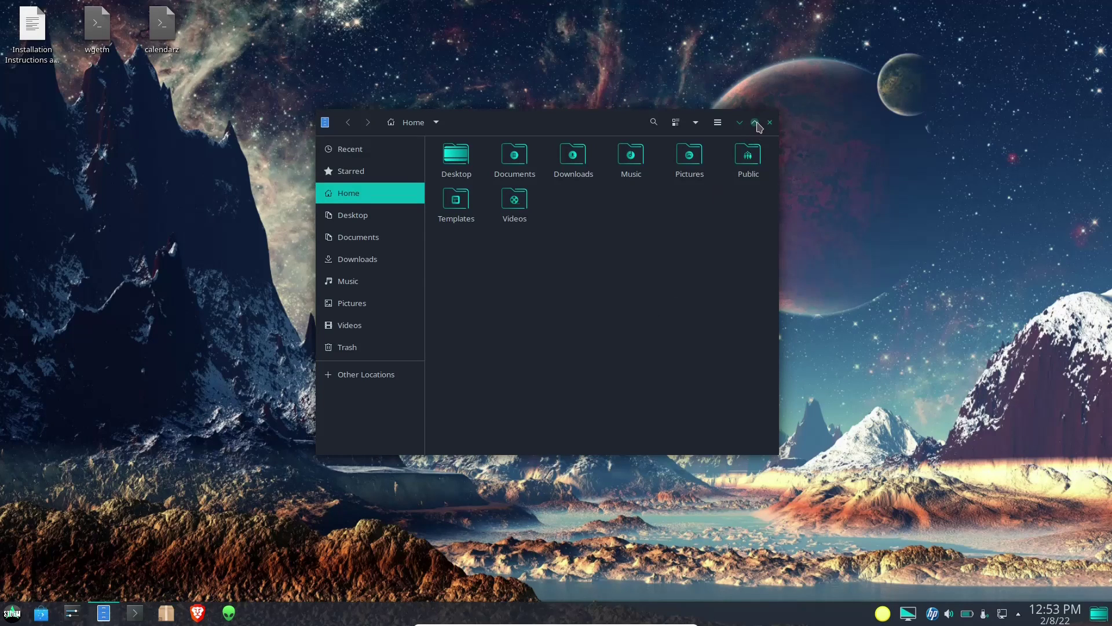
{"action": "left_click", "coordinate": [754, 122]}
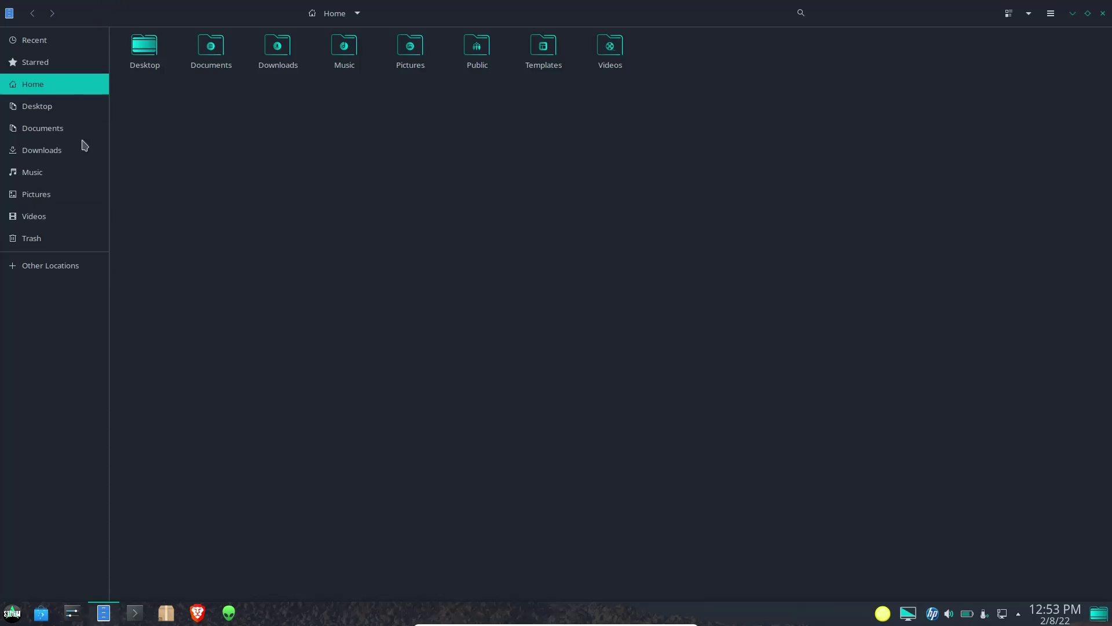
{"action": "left_click", "coordinate": [1050, 12]}
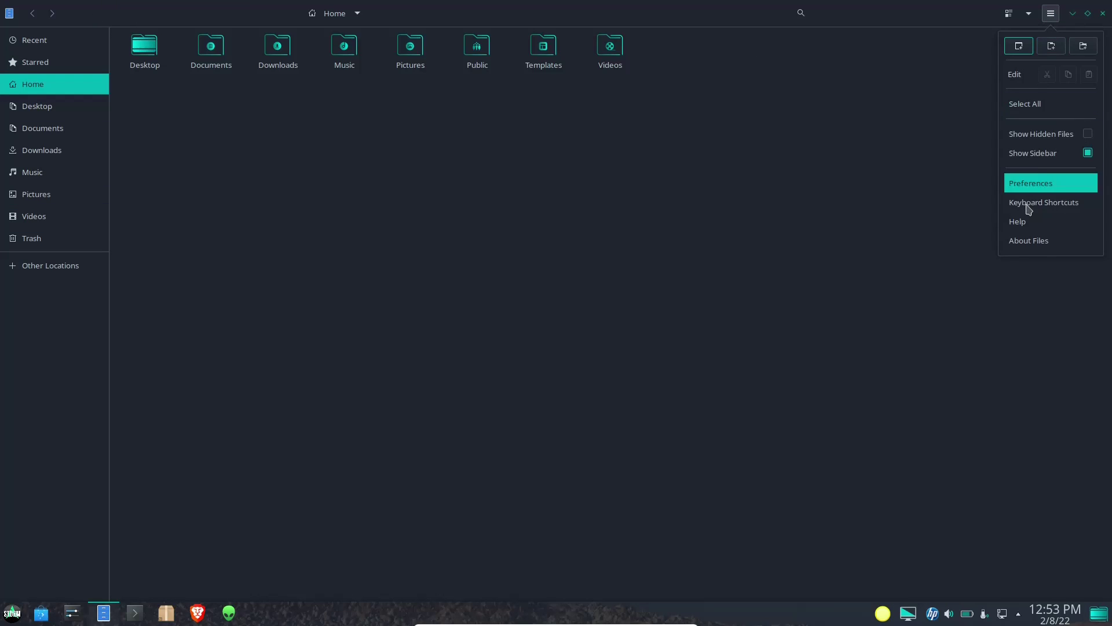
{"action": "left_click", "coordinate": [1042, 247]}
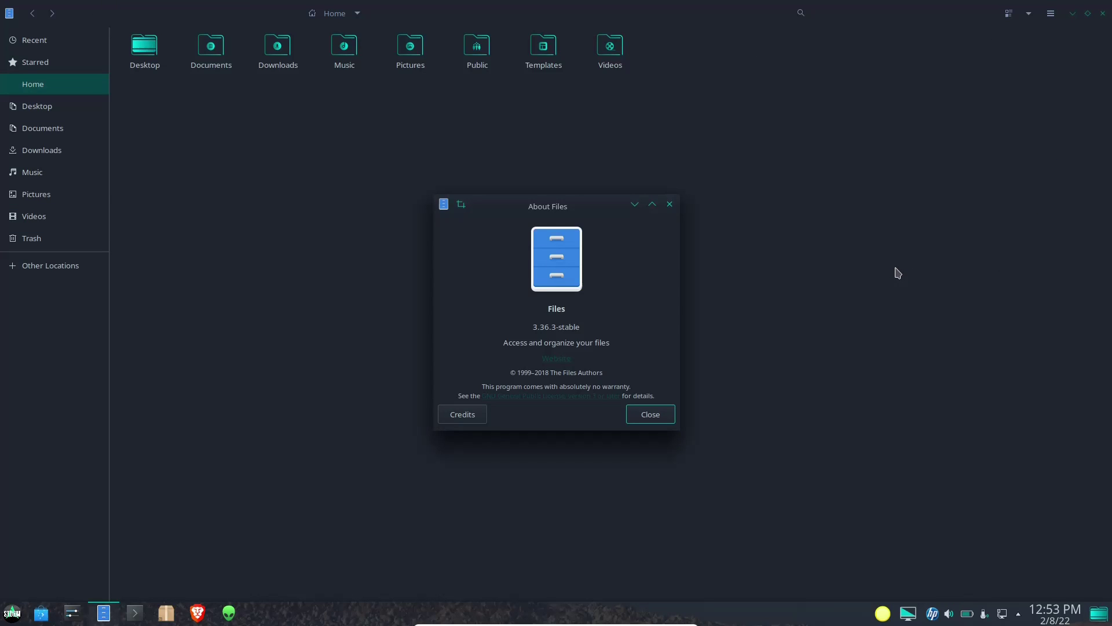
{"action": "left_click", "coordinate": [670, 204]}
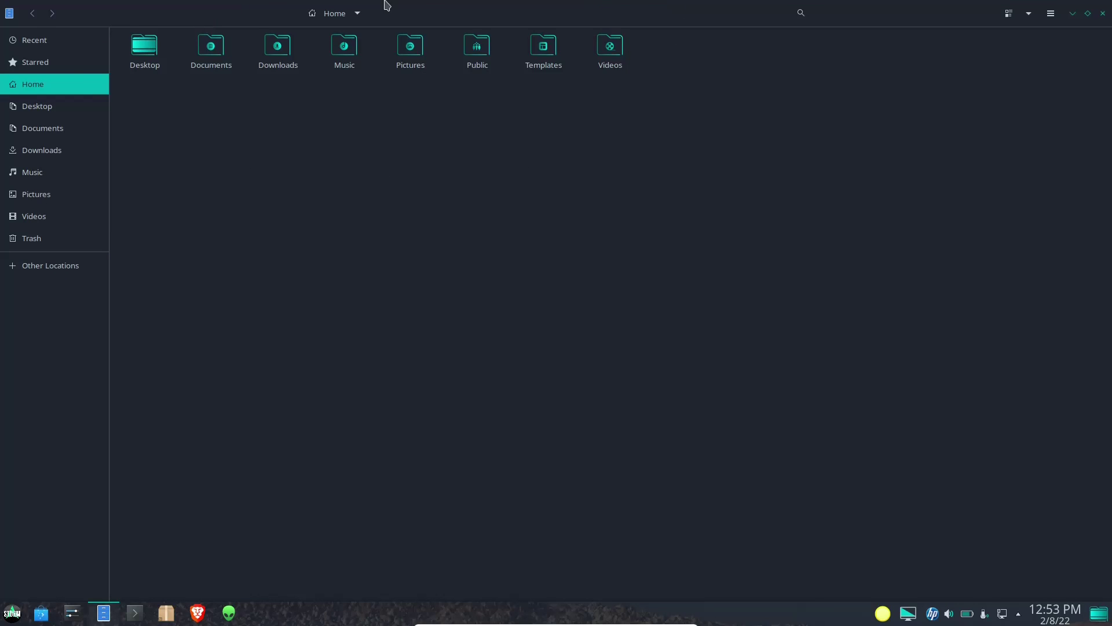
{"action": "left_click", "coordinate": [1087, 13]}
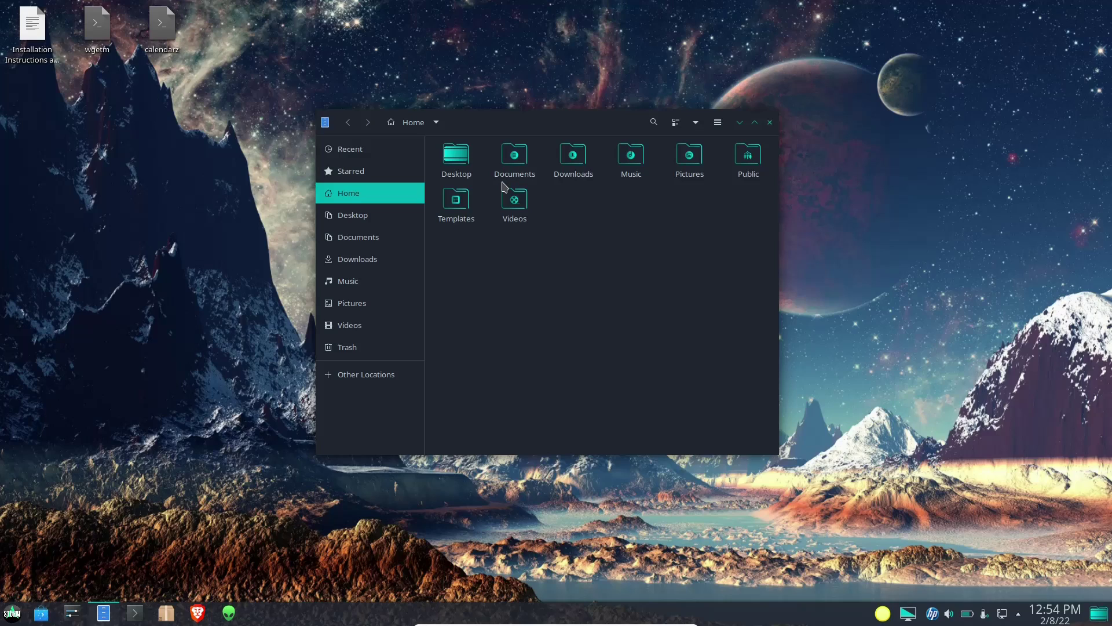
{"action": "left_click", "coordinate": [770, 123]}
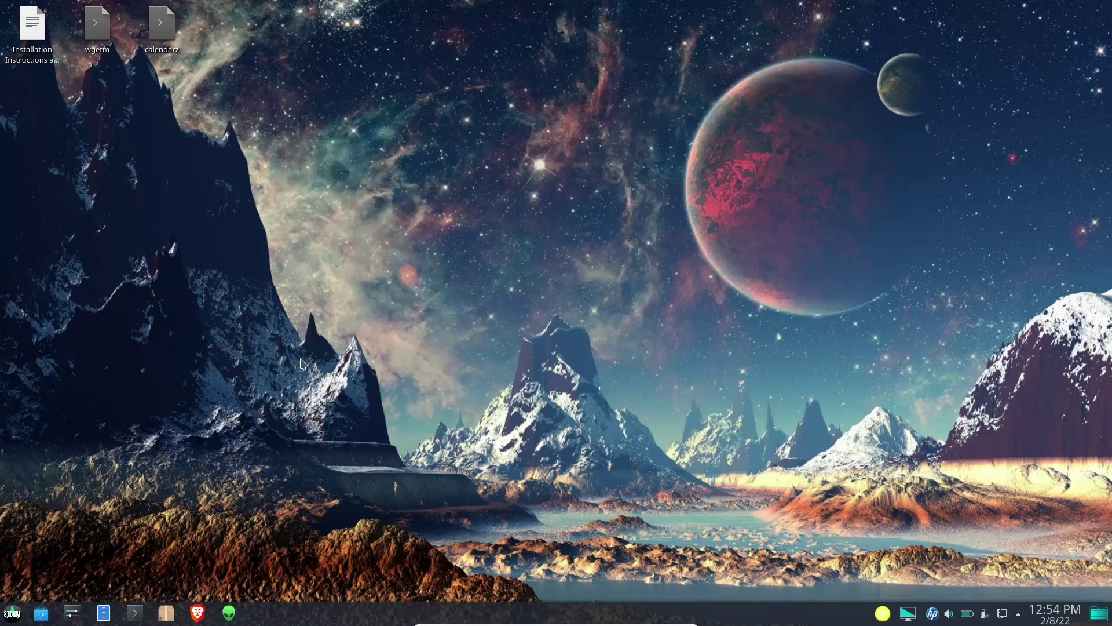
Launch System Settings maximized and open the Appearance Global Theme page.
{"action": "left_click", "coordinate": [72, 613]}
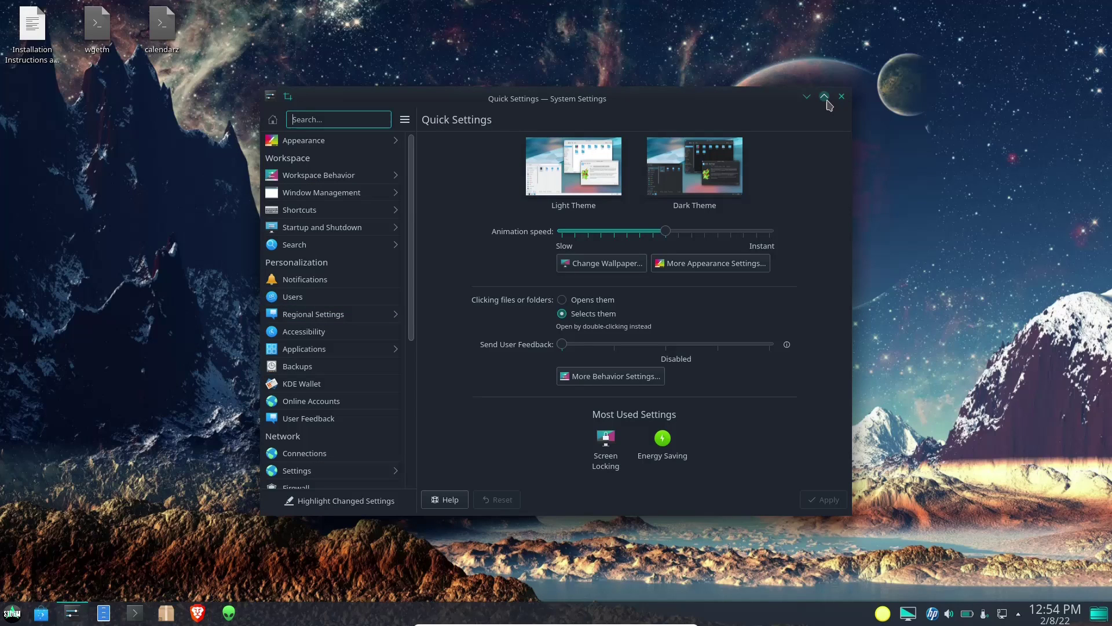
{"action": "left_click", "coordinate": [825, 96]}
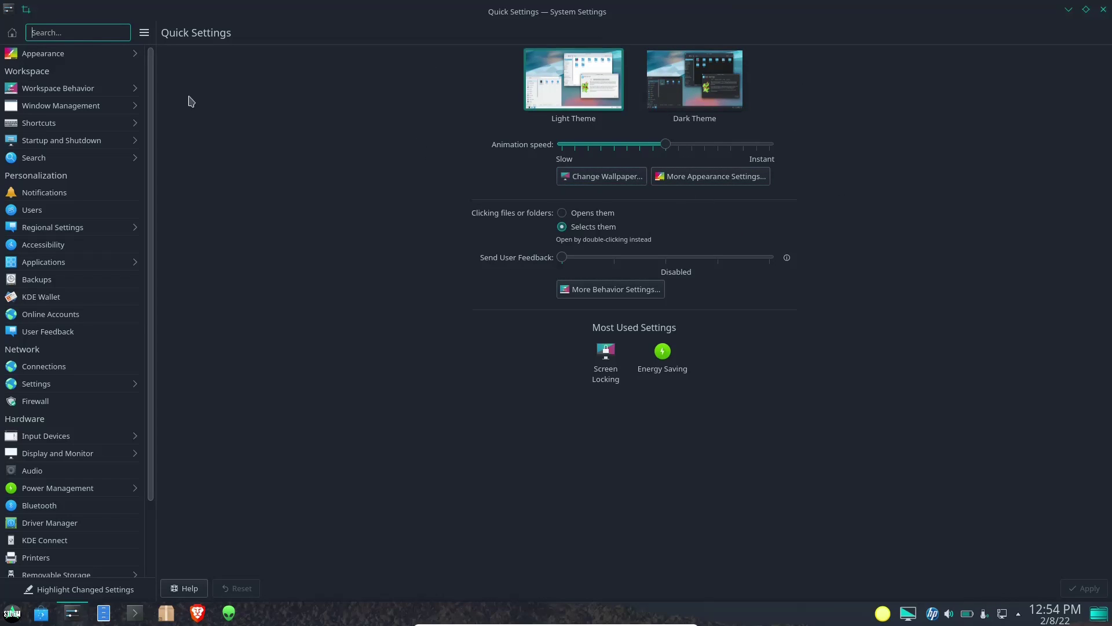
{"action": "left_click", "coordinate": [31, 55]}
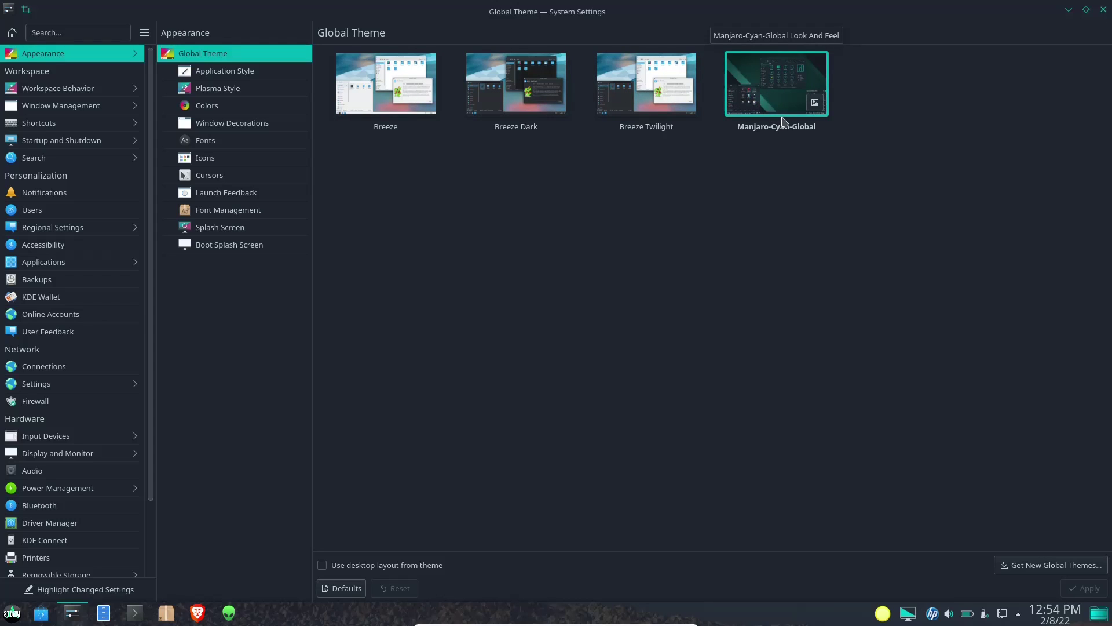
In Get New Global Themes, sort by highest rated and search 'la' for Layan.
{"action": "left_click", "coordinate": [1053, 570]}
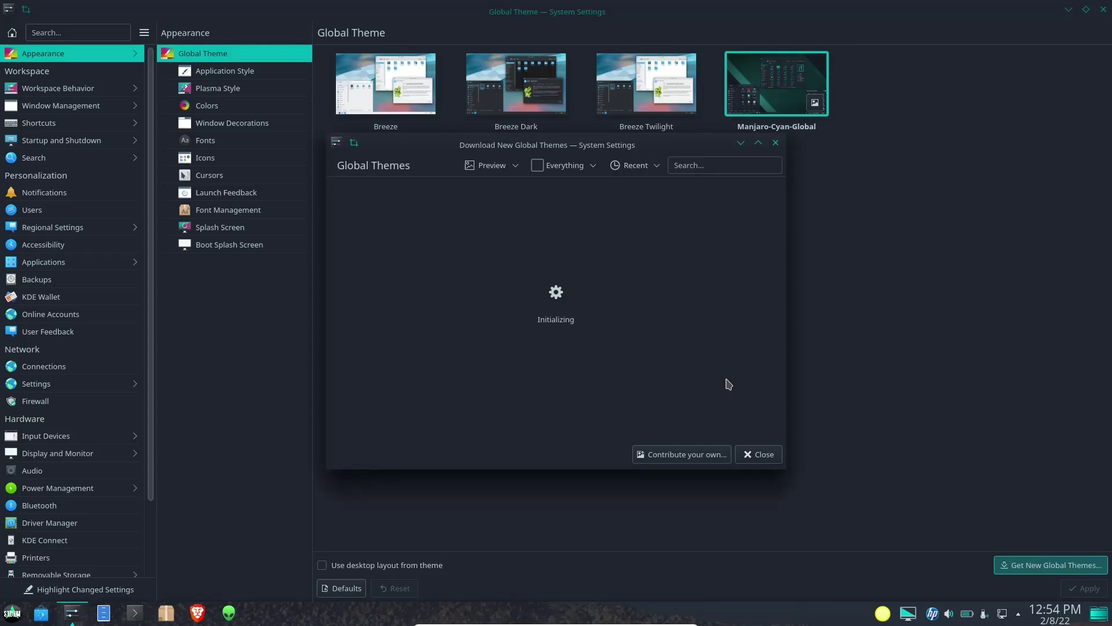
{"action": "left_click", "coordinate": [634, 165]}
{"action": "left_click", "coordinate": [615, 222]}
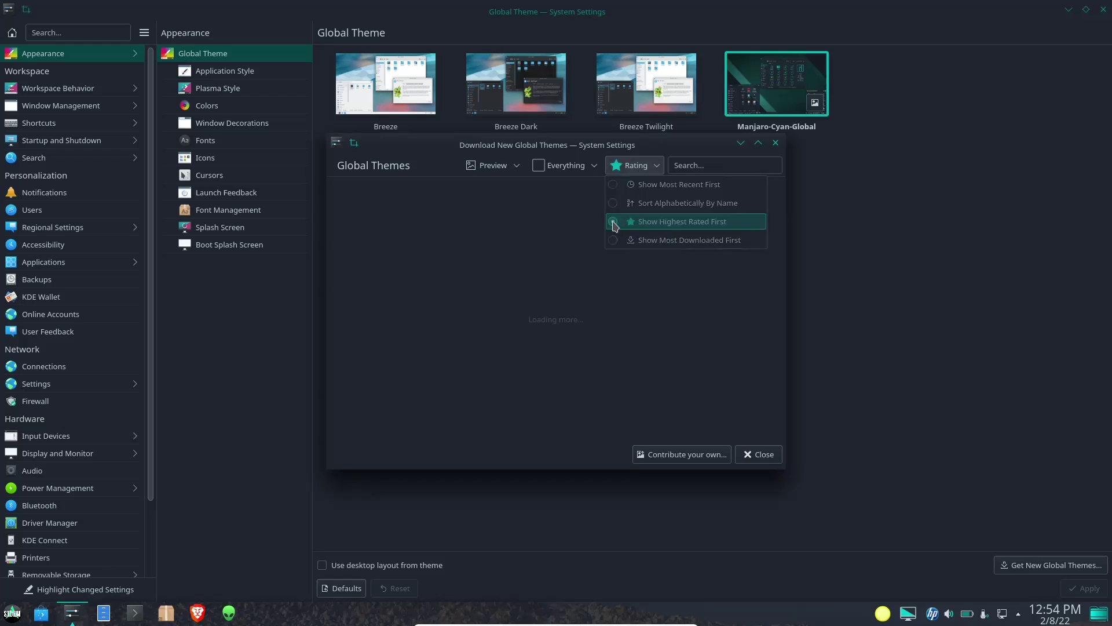
{"action": "left_click", "coordinate": [700, 168]}
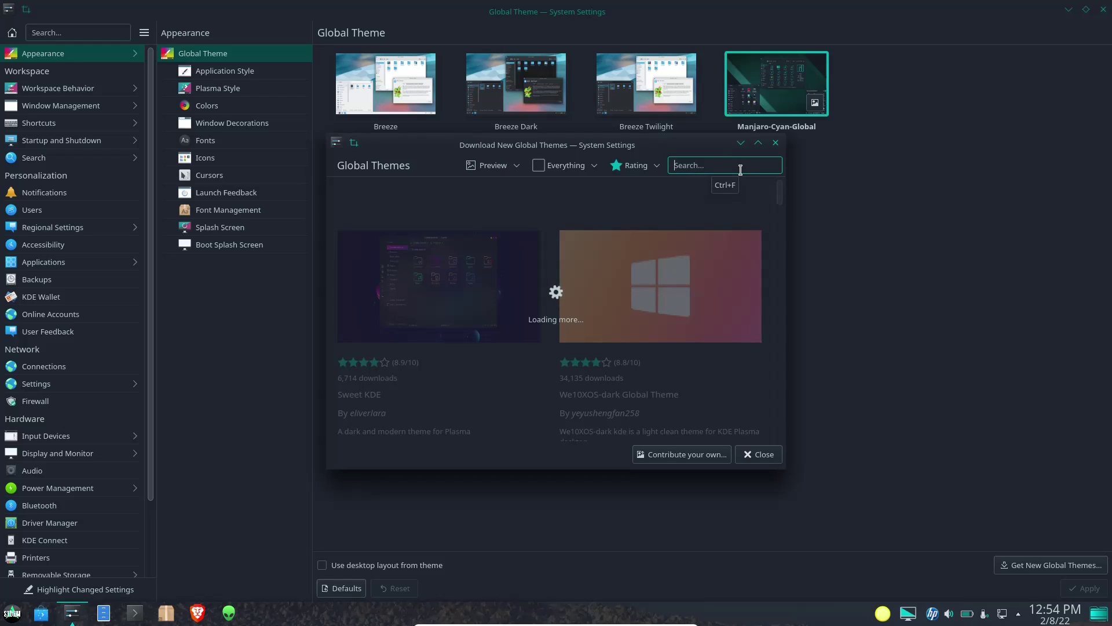
{"action": "type", "text": "layan"}
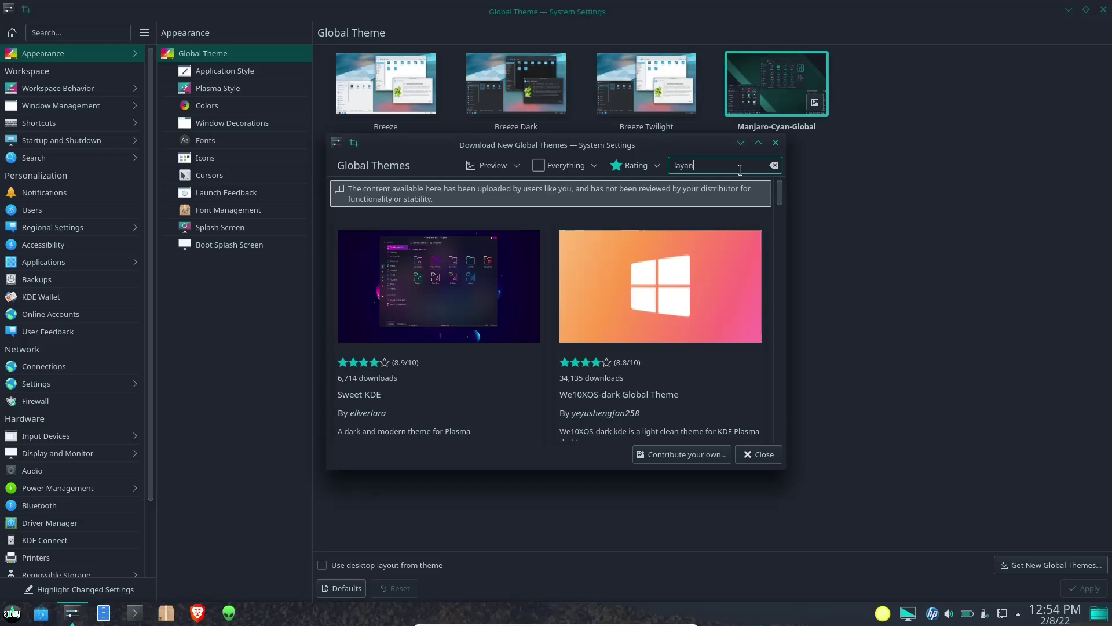
{"action": "mouse_move", "coordinate": [441, 320]}
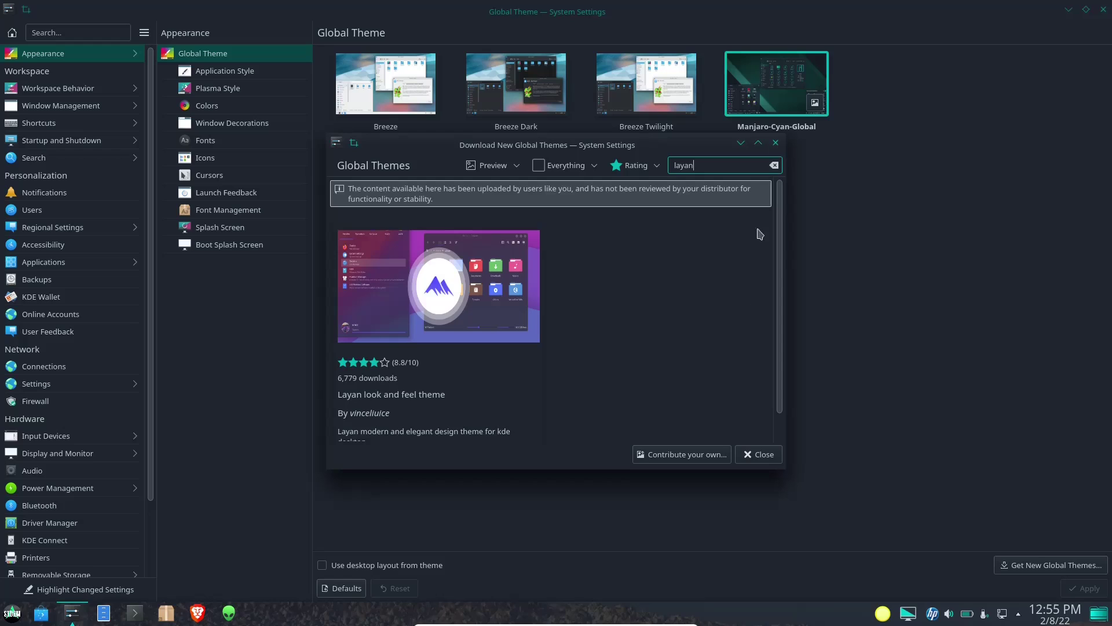
Close the theme download window and then System Settings.
{"action": "left_click", "coordinate": [760, 455]}
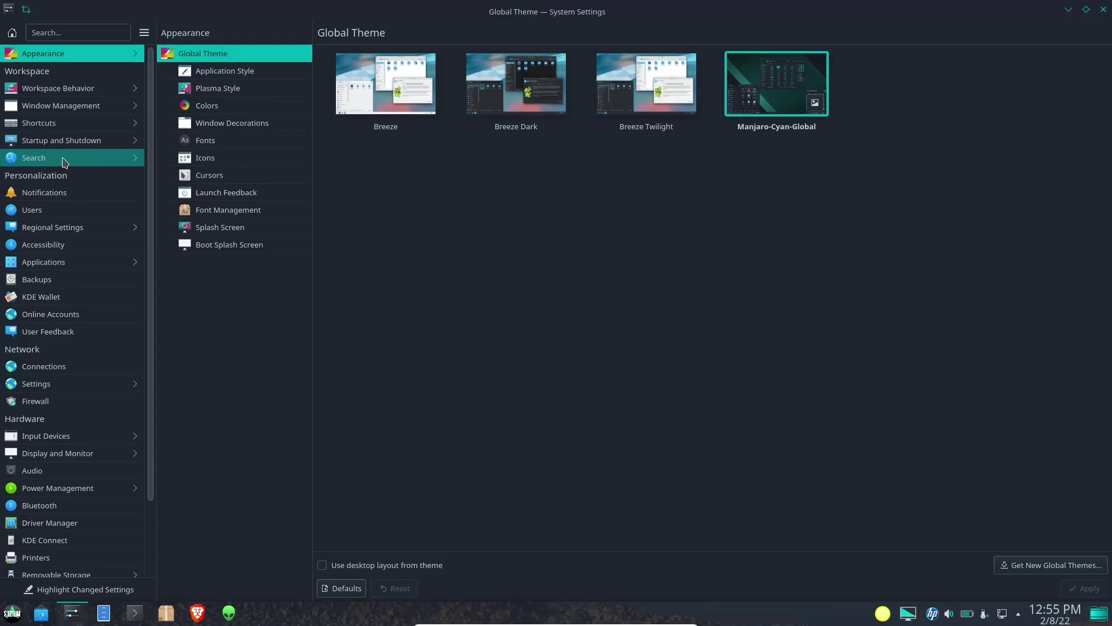
{"action": "mouse_move", "coordinate": [77, 166]}
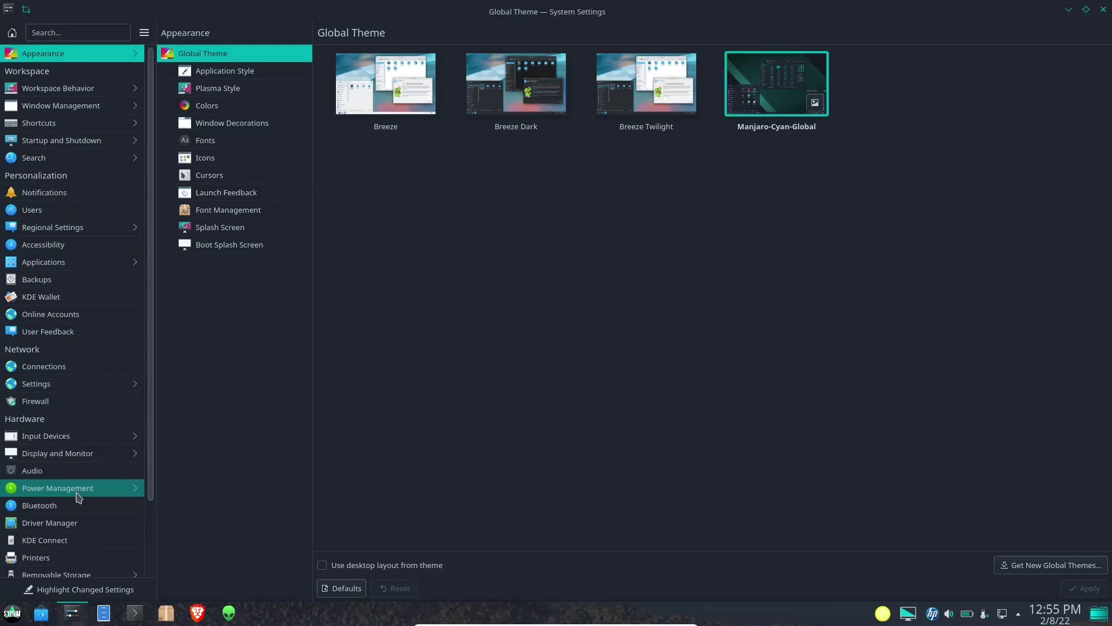
{"action": "left_click", "coordinate": [1103, 11]}
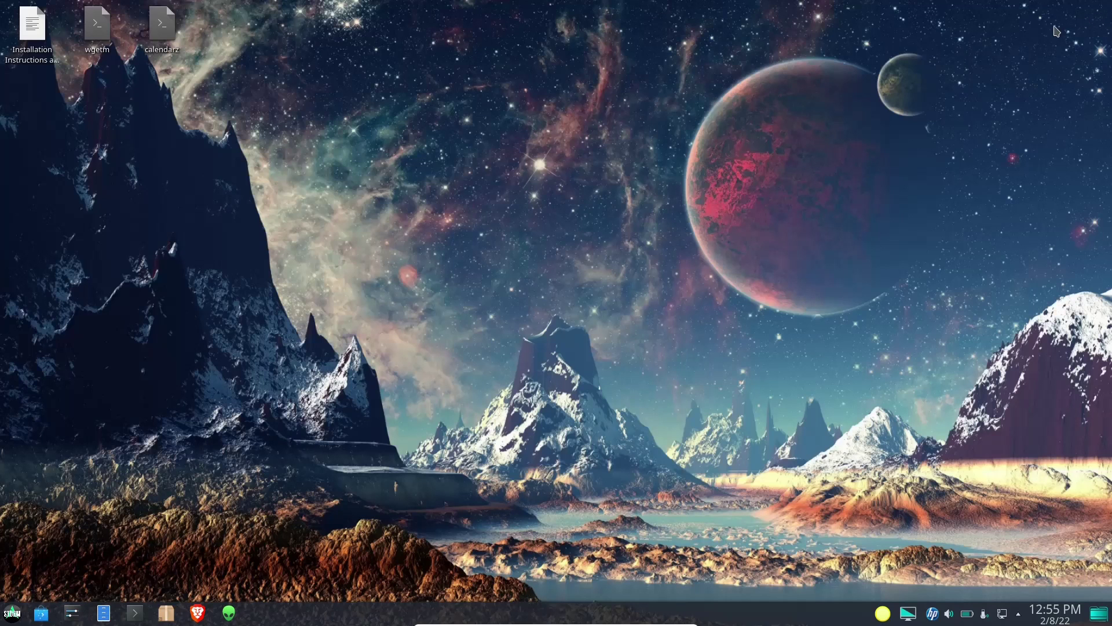
Launch Discover and browse the Multimedia applications.
{"action": "left_click", "coordinate": [50, 615]}
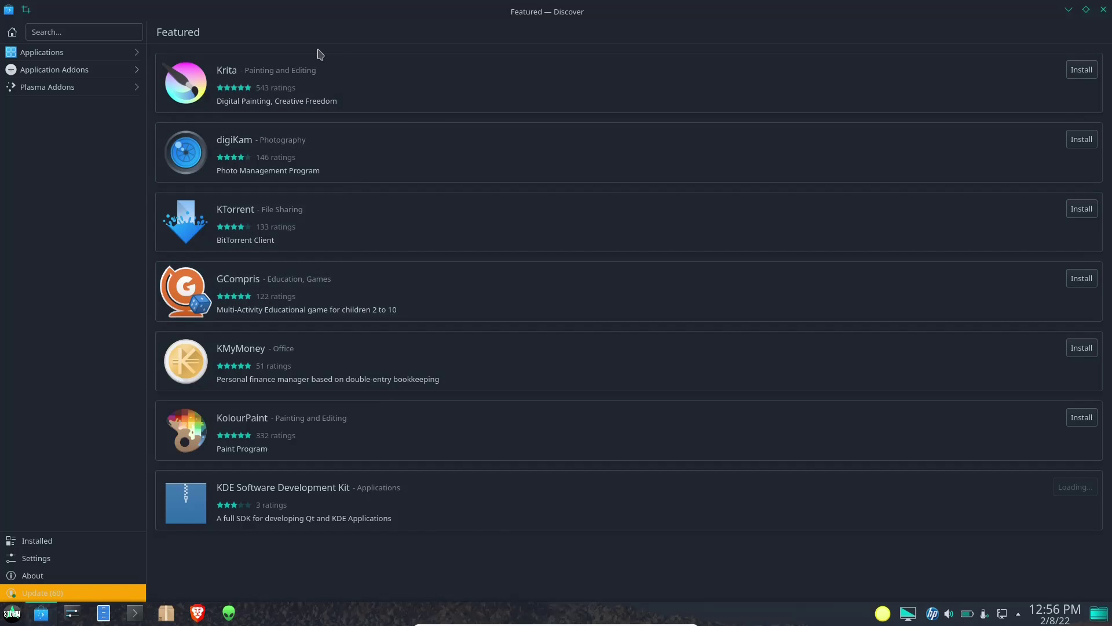
{"action": "left_click", "coordinate": [89, 56]}
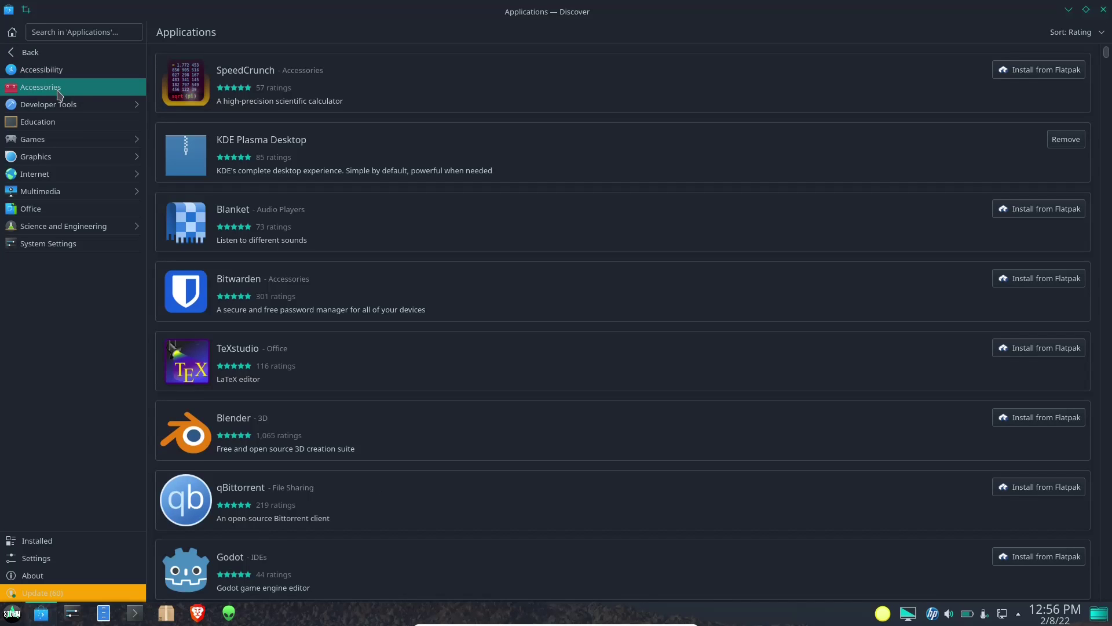
{"action": "left_click", "coordinate": [49, 196]}
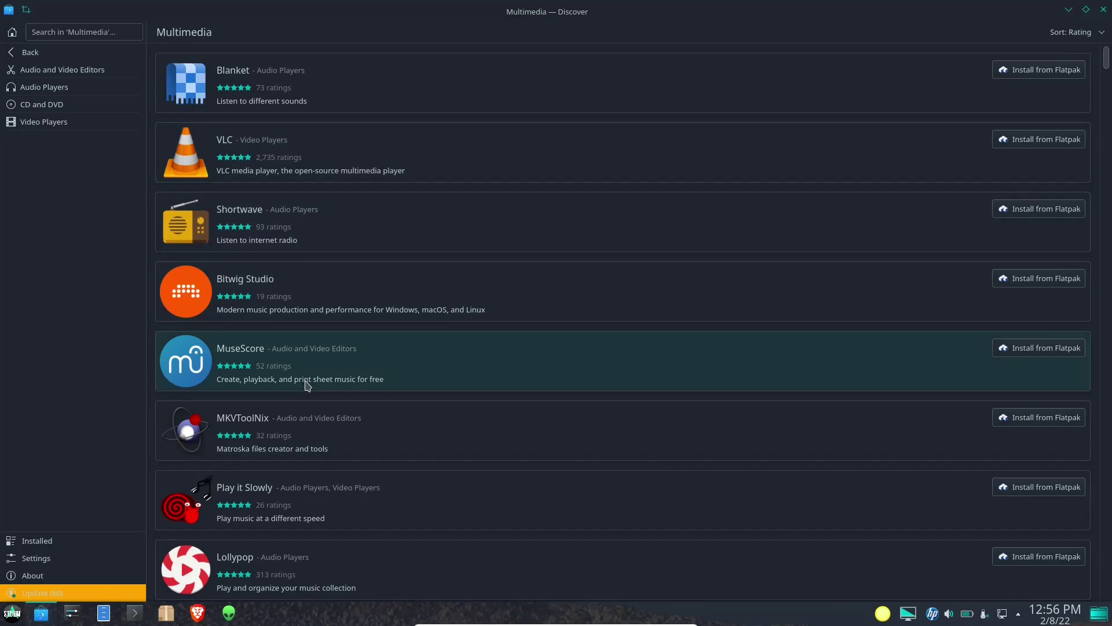
{"action": "scroll", "coordinate": [307, 375], "scroll_direction": "down", "scroll_amount": 1}
{"action": "scroll", "coordinate": [307, 372], "scroll_direction": "down", "scroll_amount": 1}
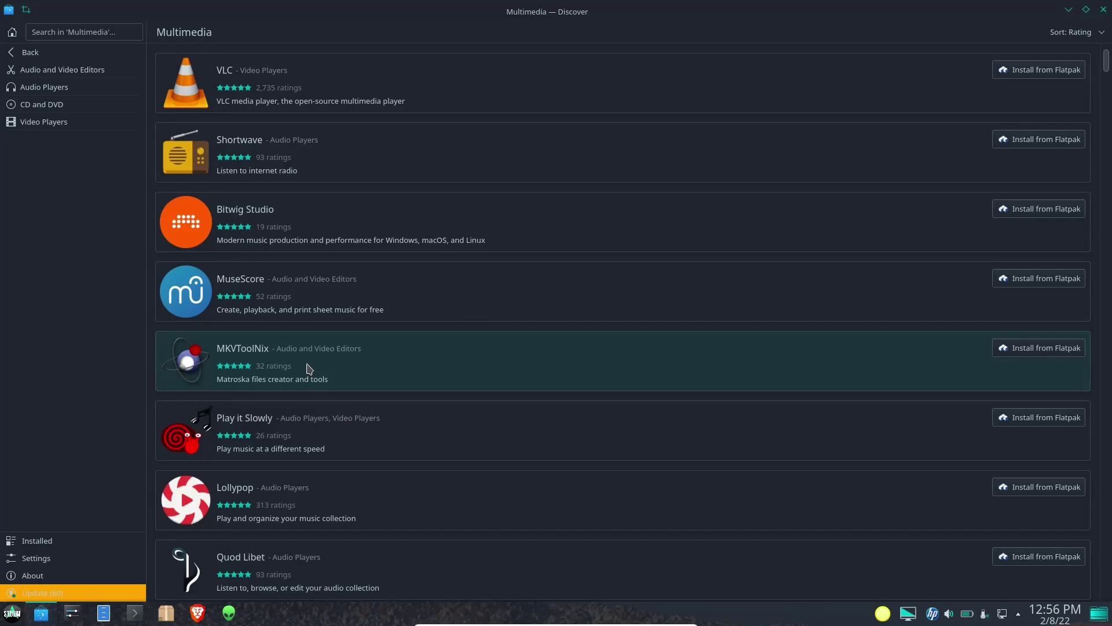
{"action": "scroll", "coordinate": [307, 369], "scroll_direction": "down", "scroll_amount": 1}
{"action": "scroll", "coordinate": [305, 350], "scroll_direction": "up", "scroll_amount": 3}
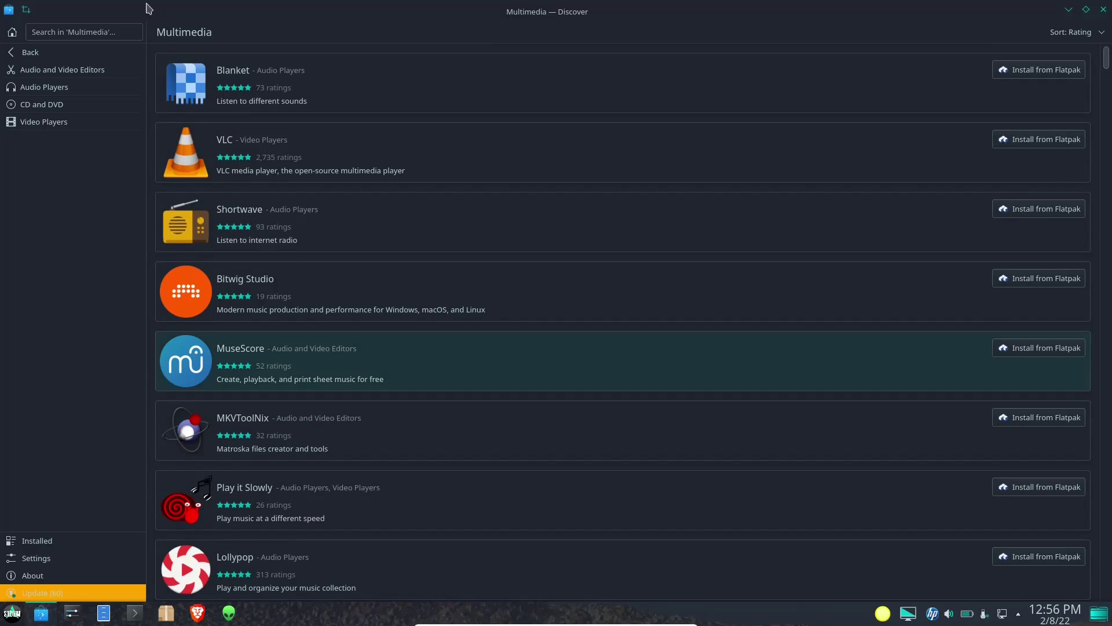
Go back to Applications, search for libreoffice, then close Discover.
{"action": "left_click", "coordinate": [73, 32]}
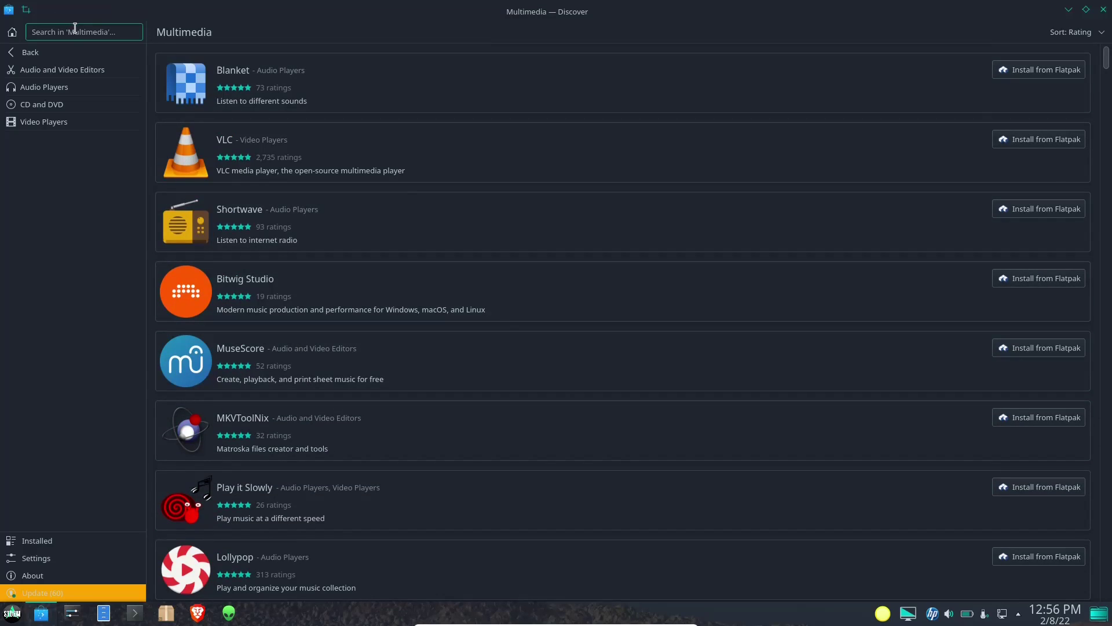
{"action": "left_click", "coordinate": [24, 53]}
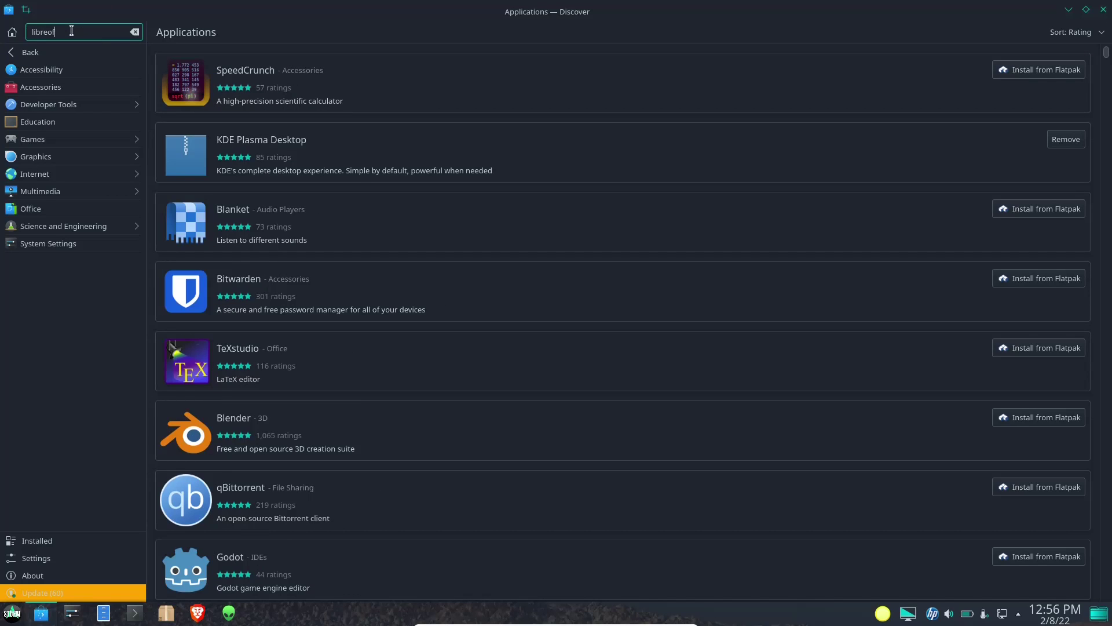
{"action": "type", "text": "ibreoffice"}
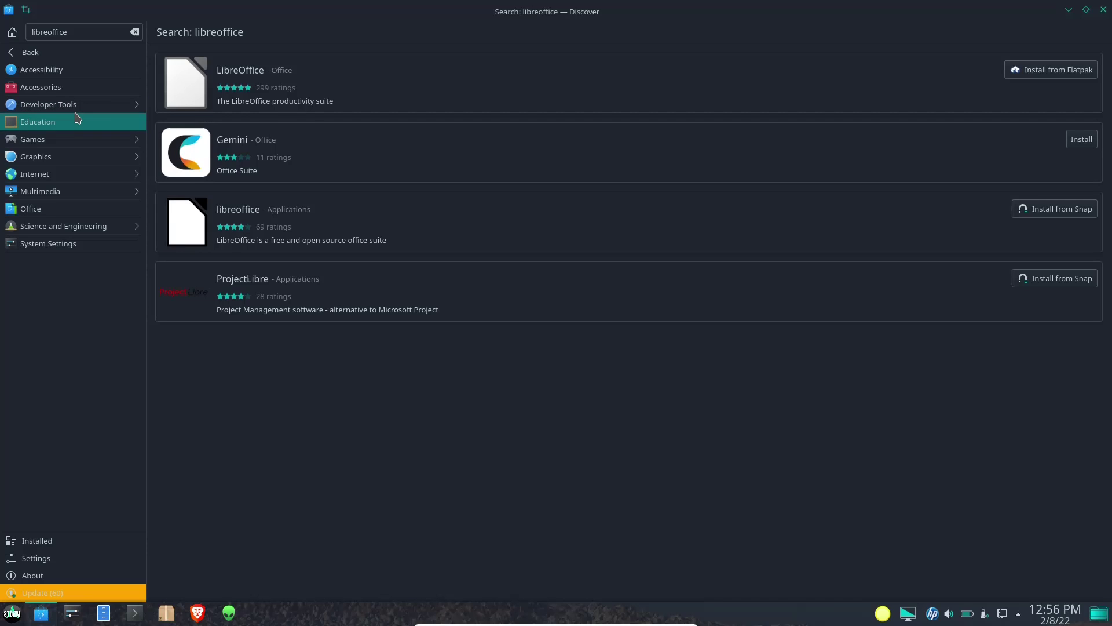
{"action": "left_click", "coordinate": [1104, 10]}
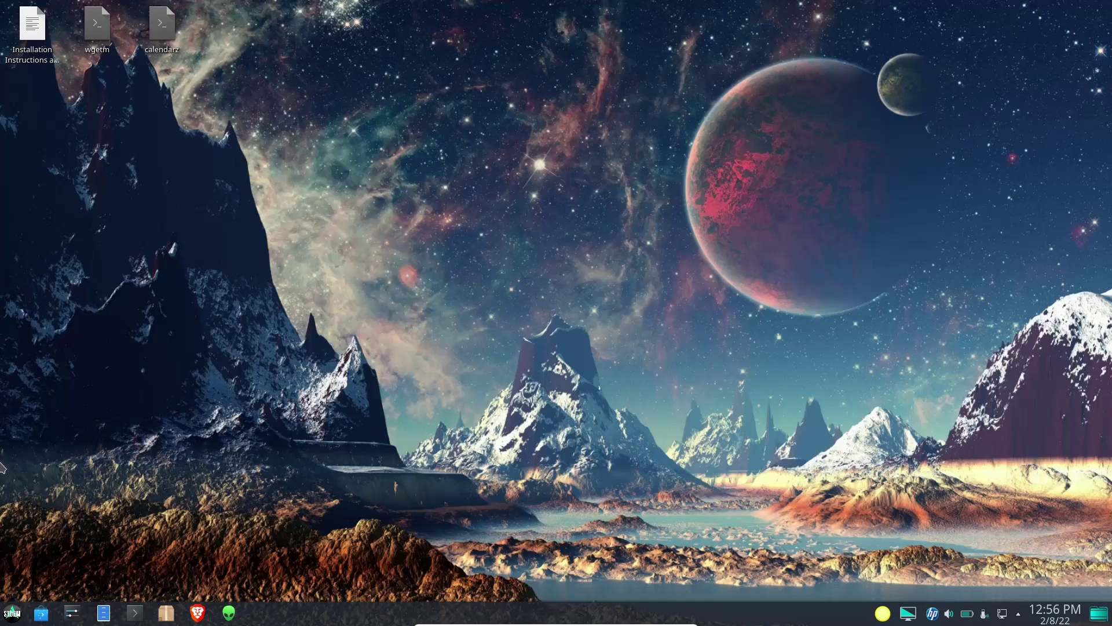
{"action": "left_click", "coordinate": [12, 614]}
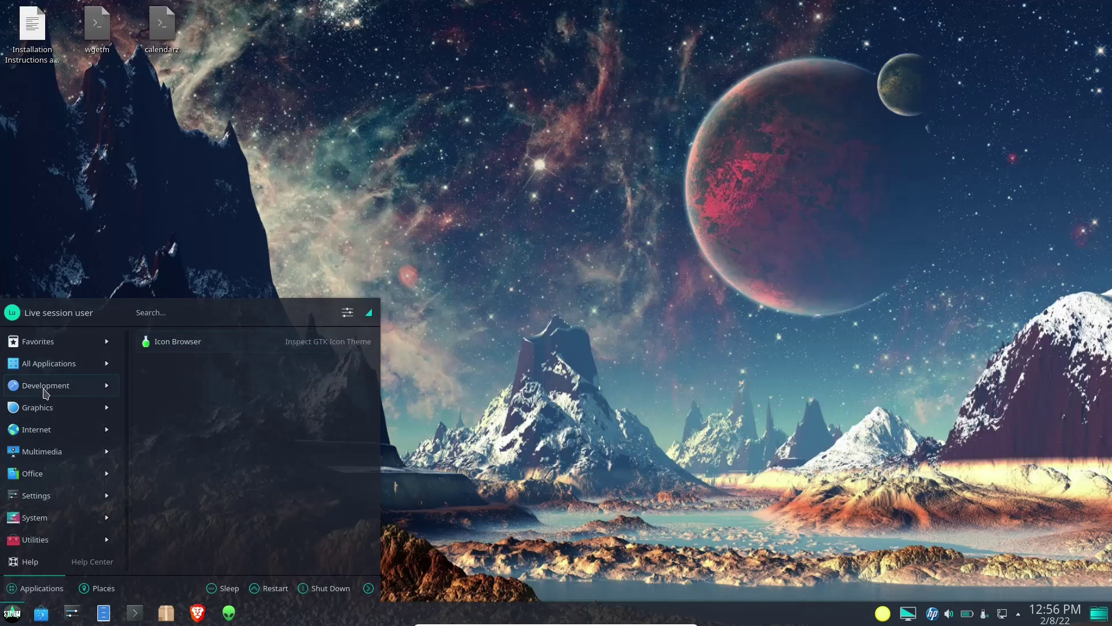
{"action": "mouse_move", "coordinate": [49, 413]}
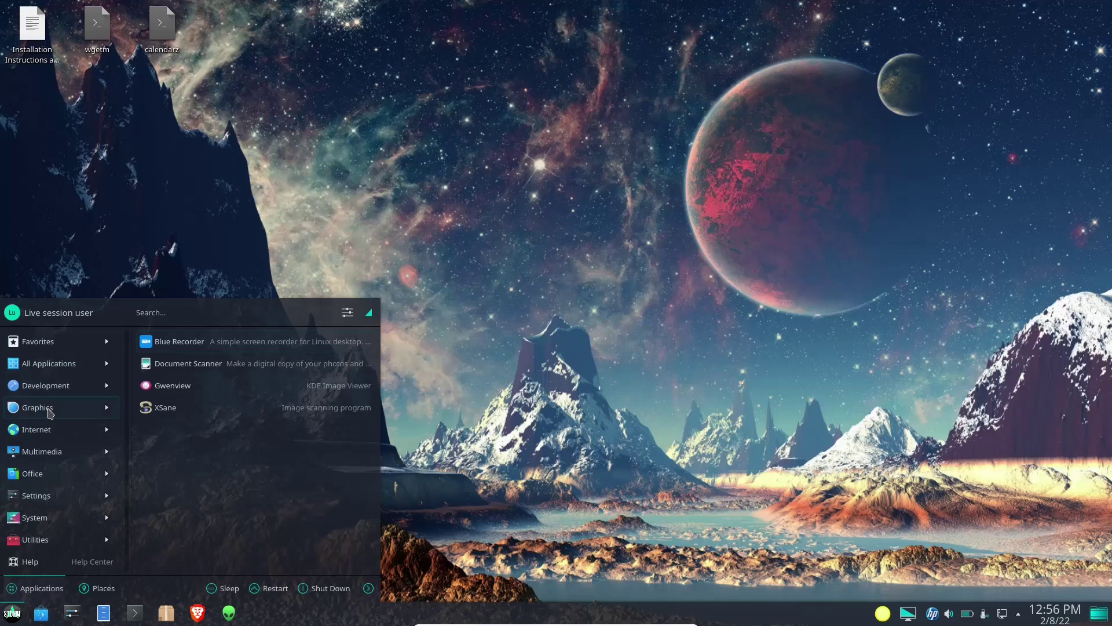
{"action": "mouse_move", "coordinate": [51, 434]}
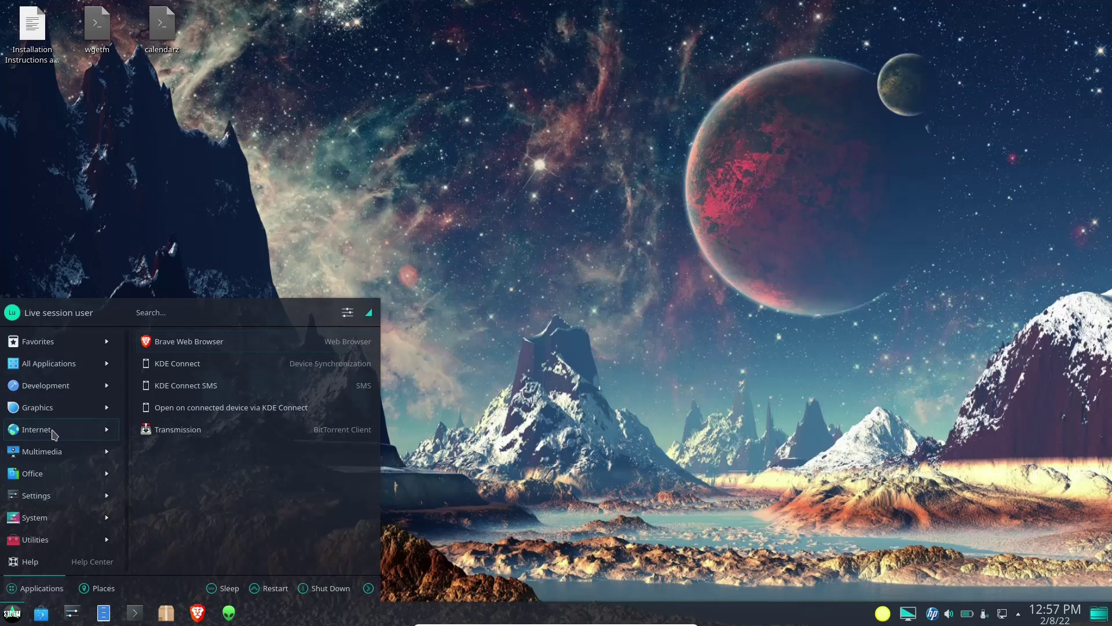
{"action": "mouse_move", "coordinate": [51, 457]}
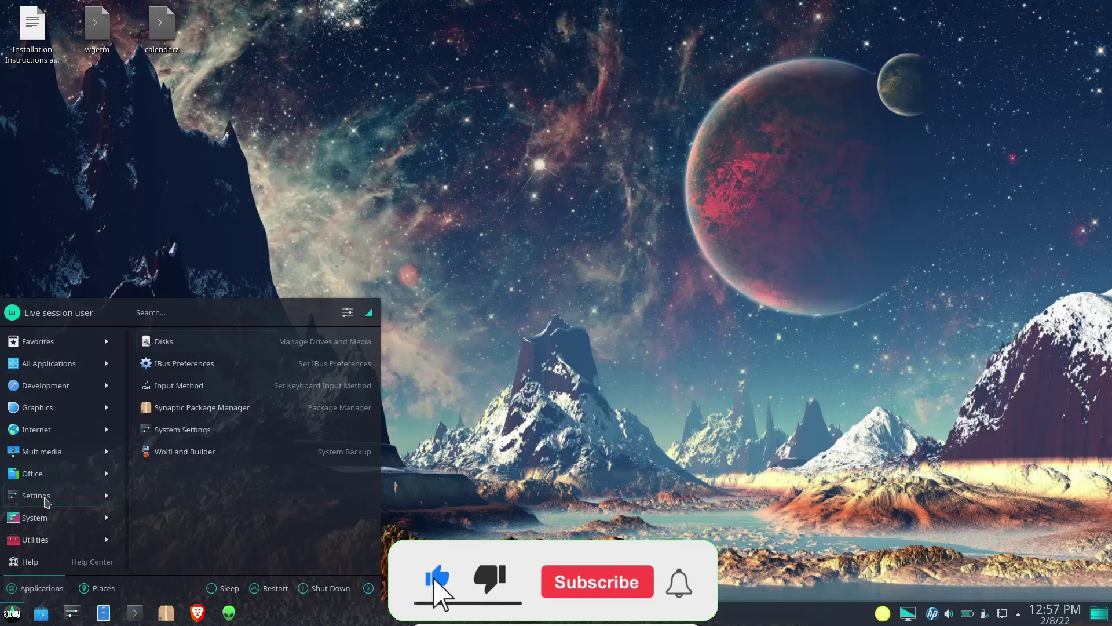
{"action": "mouse_move", "coordinate": [45, 524]}
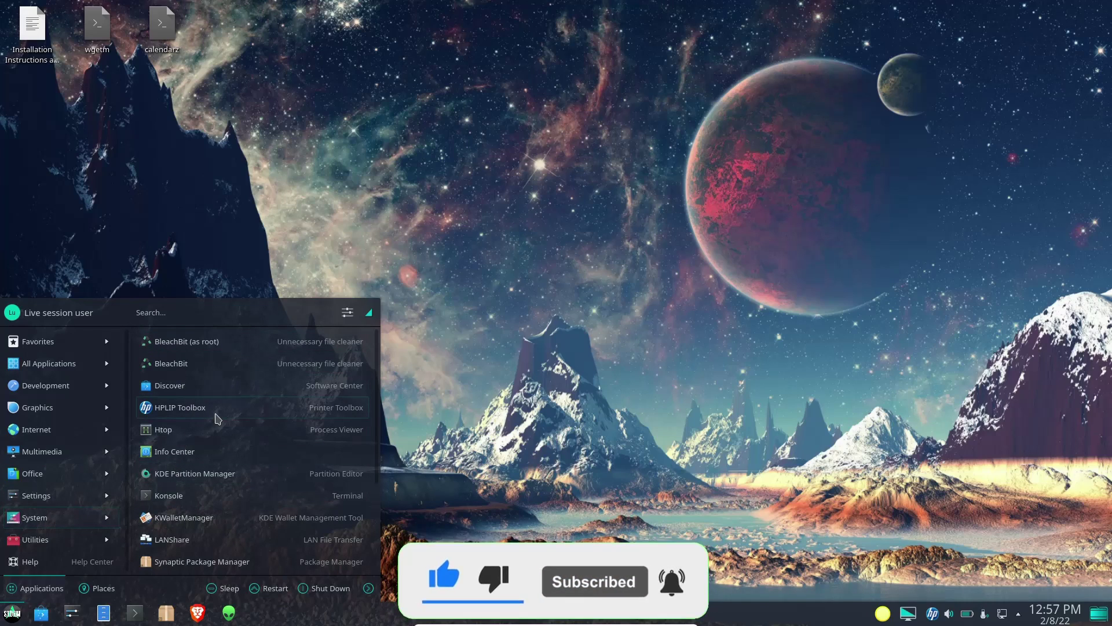
{"action": "scroll", "coordinate": [215, 420], "scroll_direction": "down", "scroll_amount": 3}
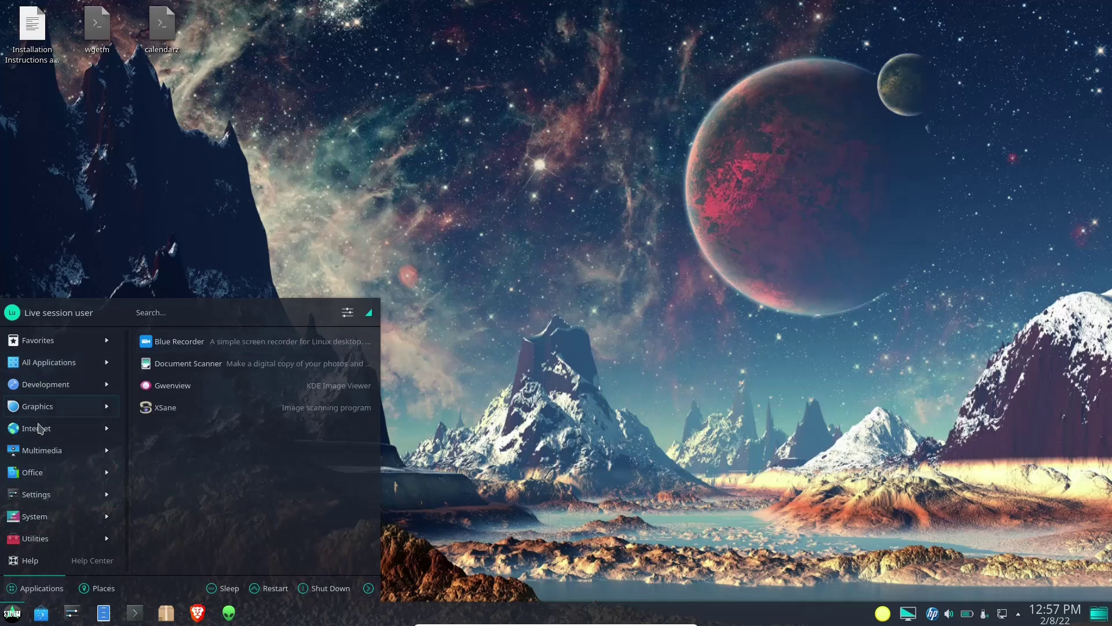
{"action": "mouse_move", "coordinate": [46, 453]}
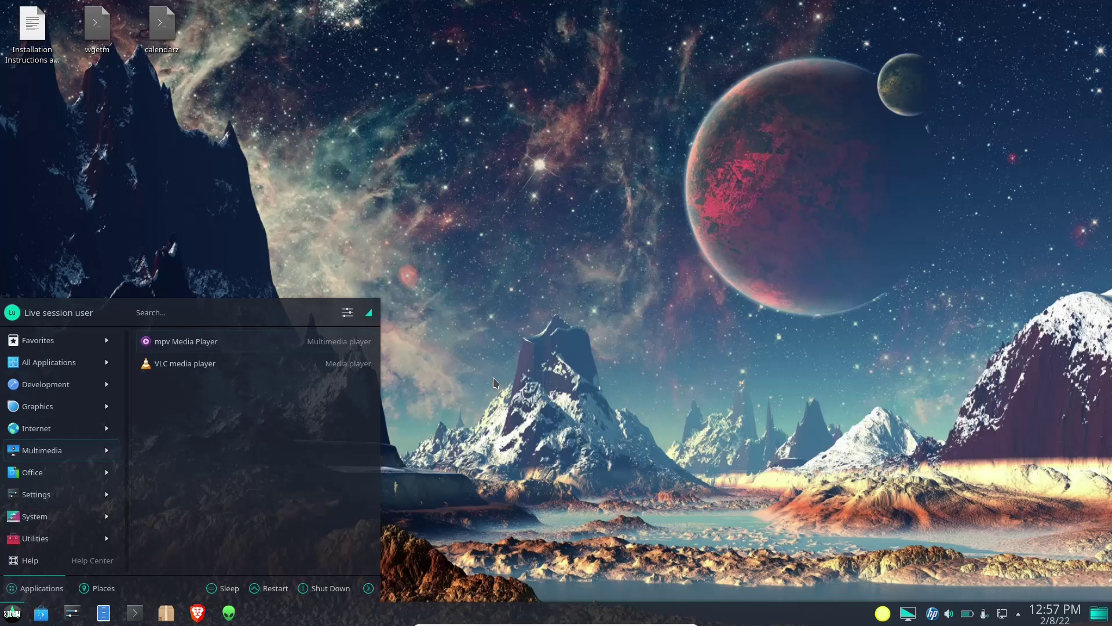
{"action": "left_click", "coordinate": [567, 421]}
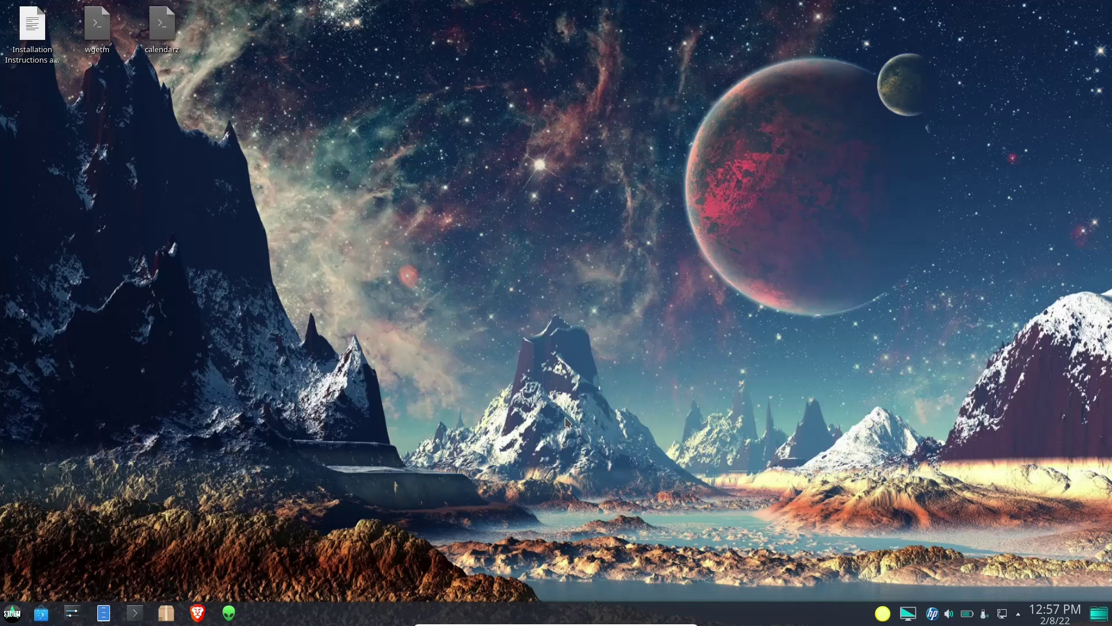